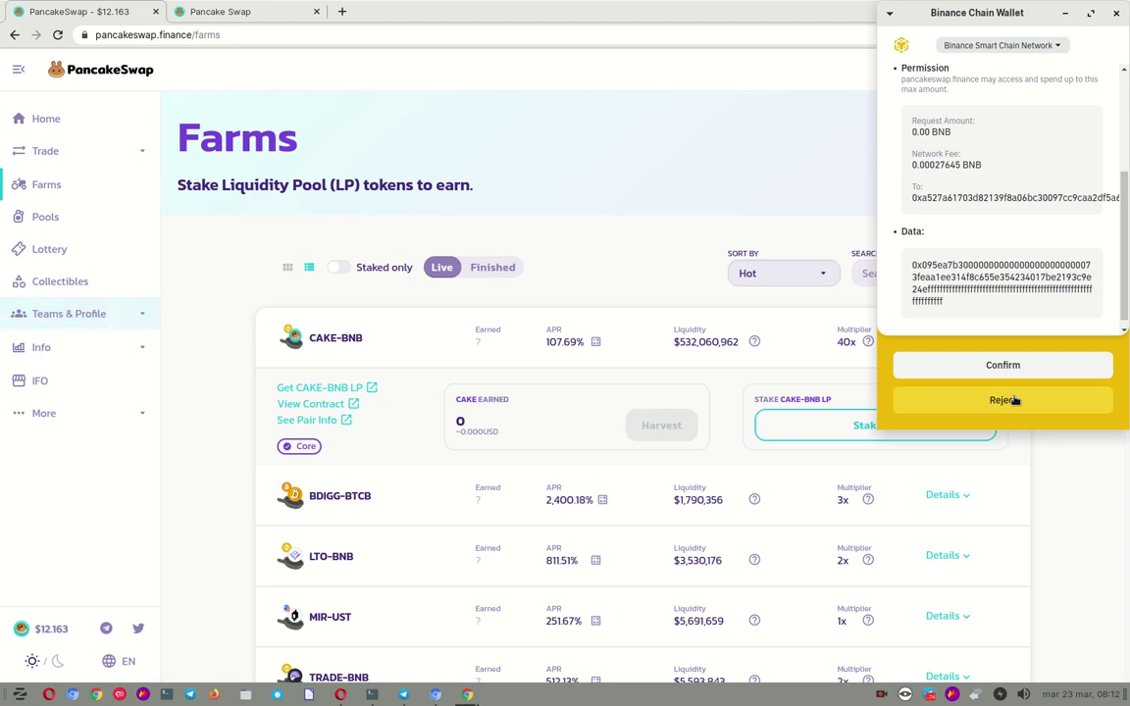
- Reject the pending wallet approval request and inspect the CAKE-BNB farm's pair info and contract pages
click(1015, 401)
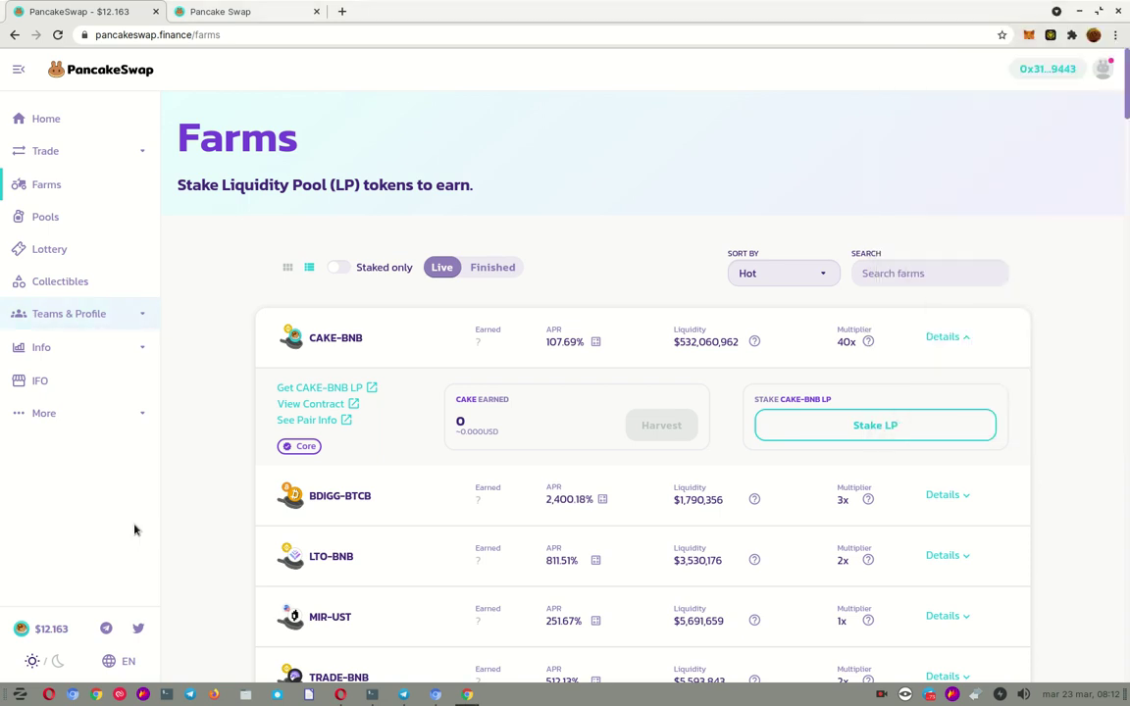
click(306, 420)
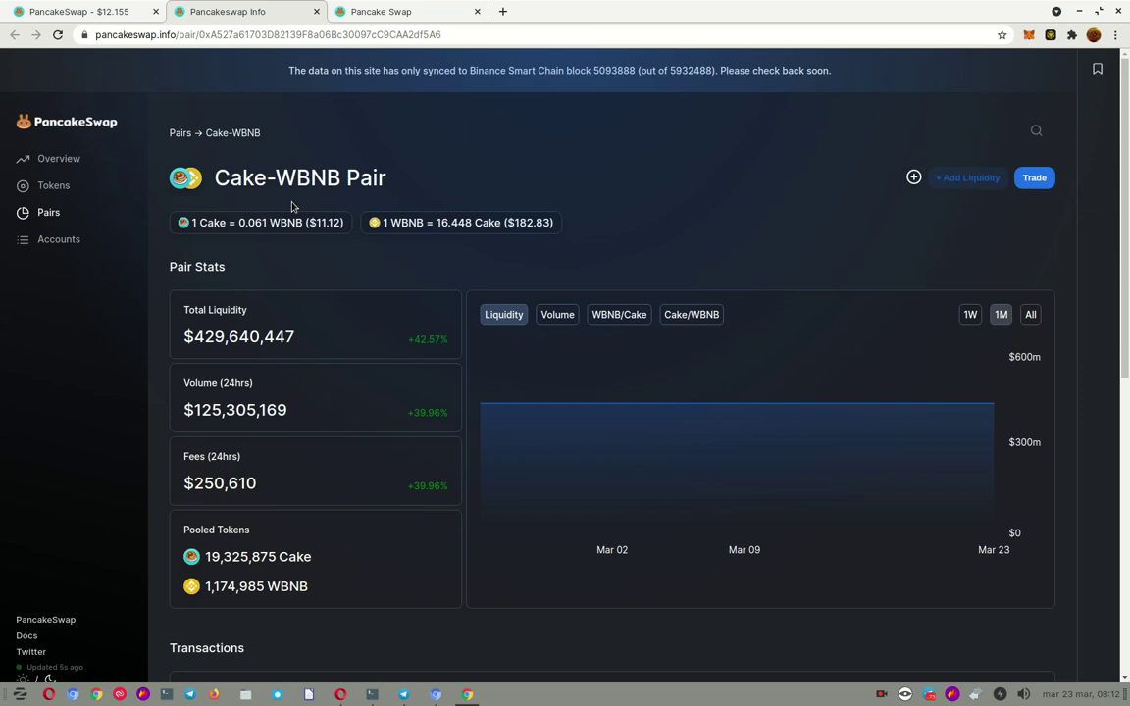
click(147, 17)
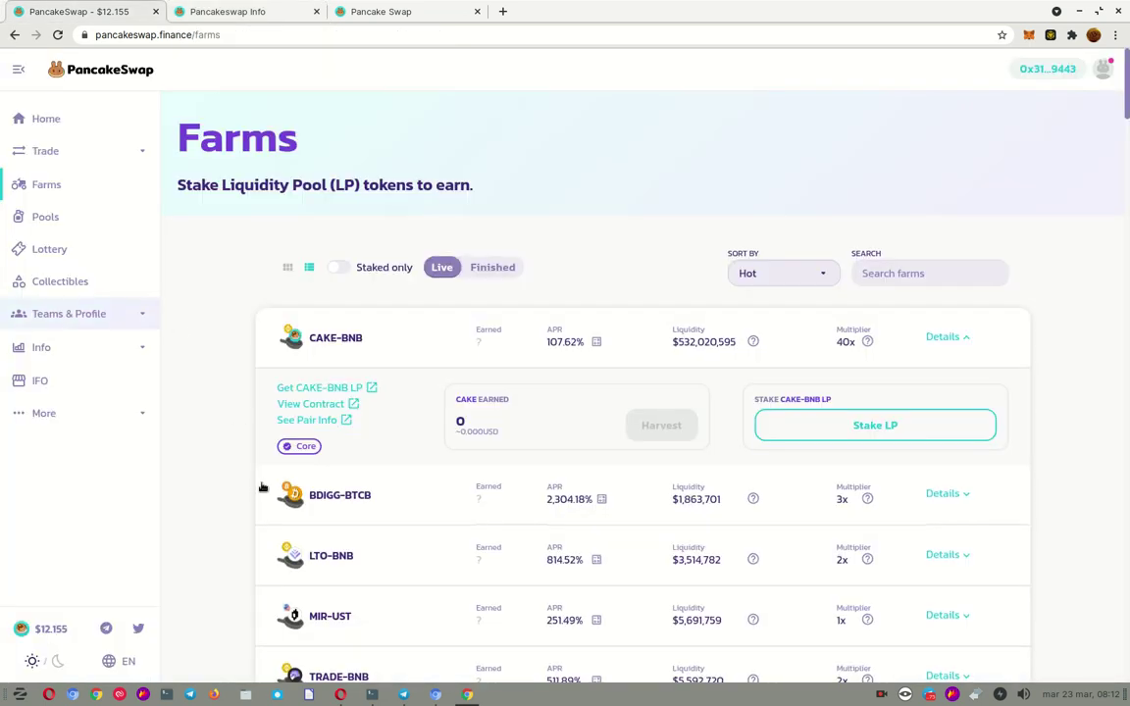
click(310, 404)
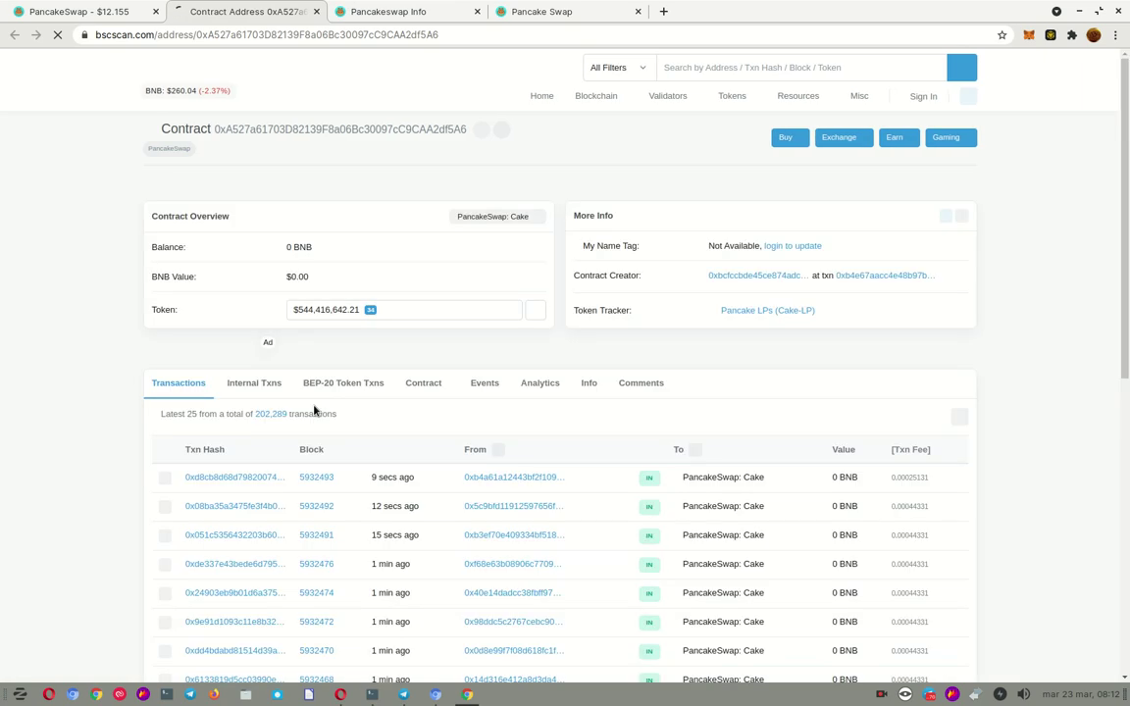
click(79, 12)
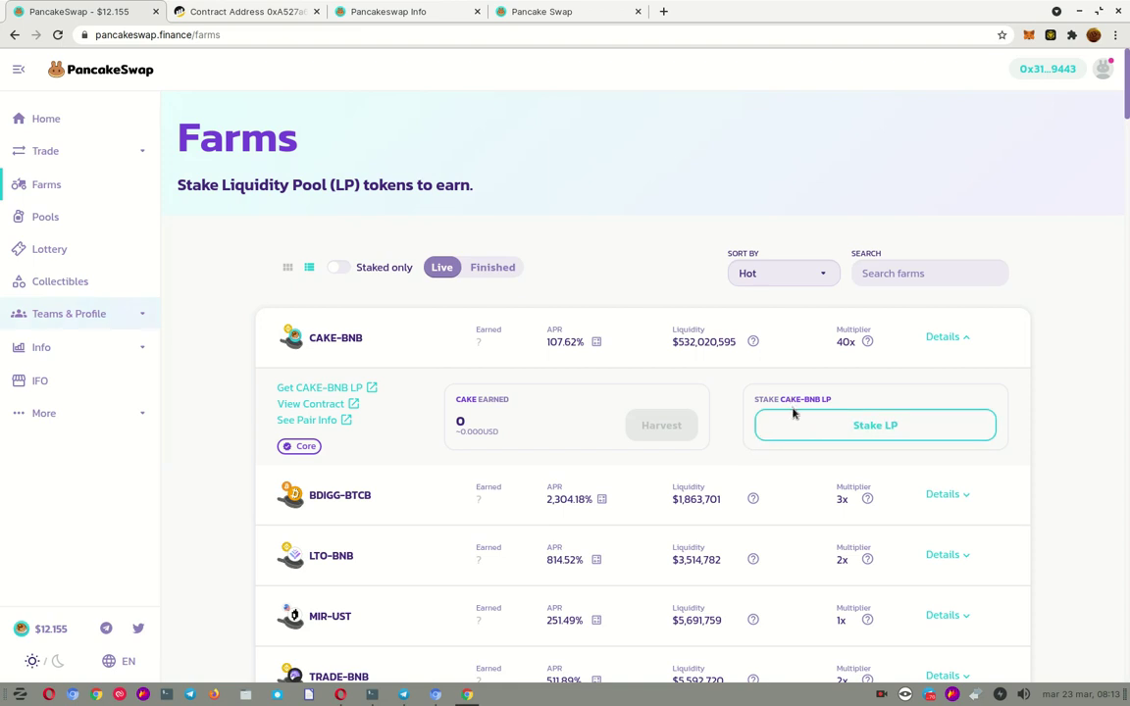
- Open the add-liquidity page for CAKE-BNB LP from the farm's staking dialog and look through both token selection lists
click(864, 427)
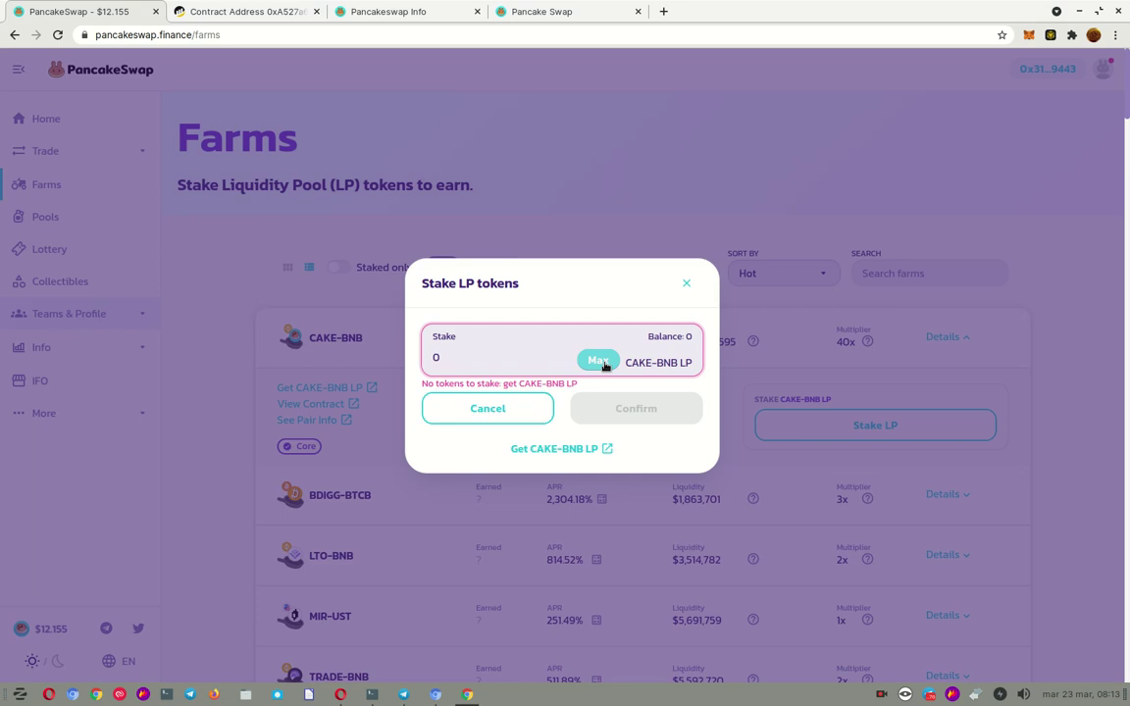
click(539, 384)
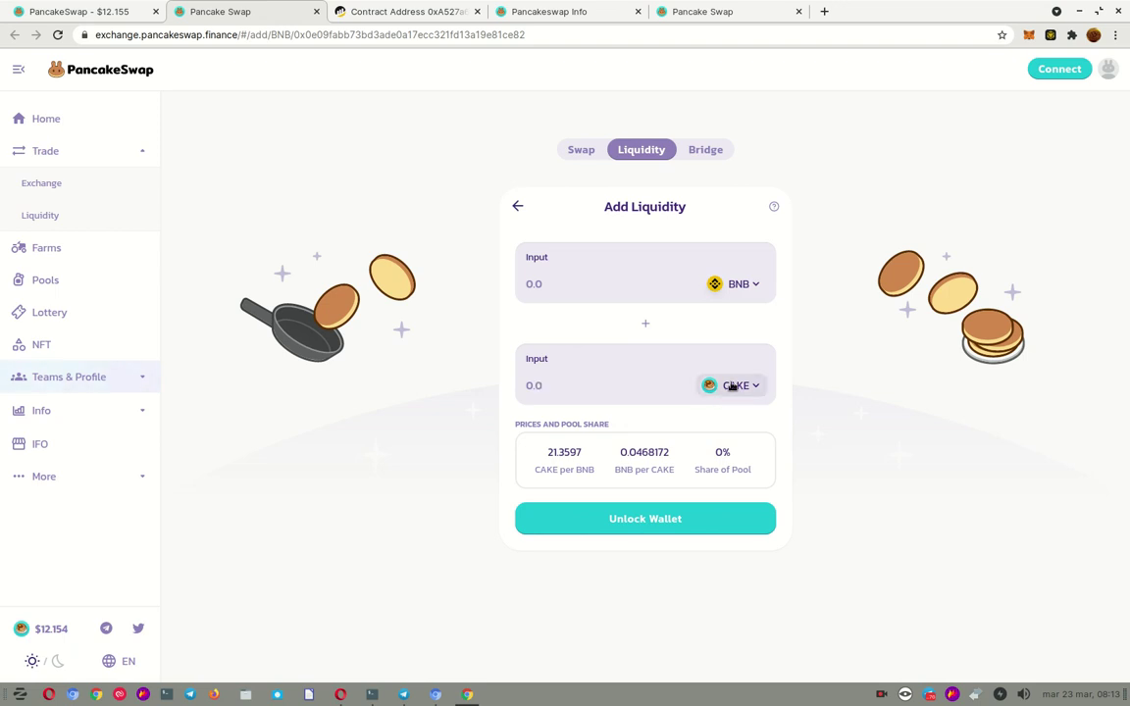
click(737, 286)
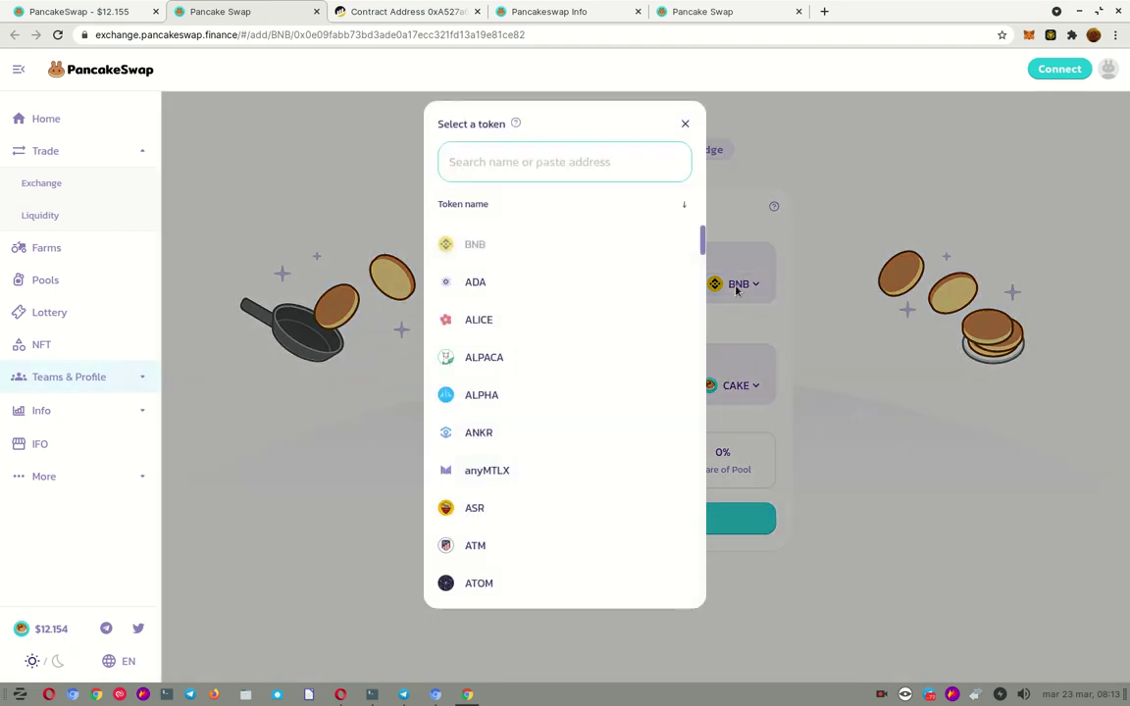
click(476, 247)
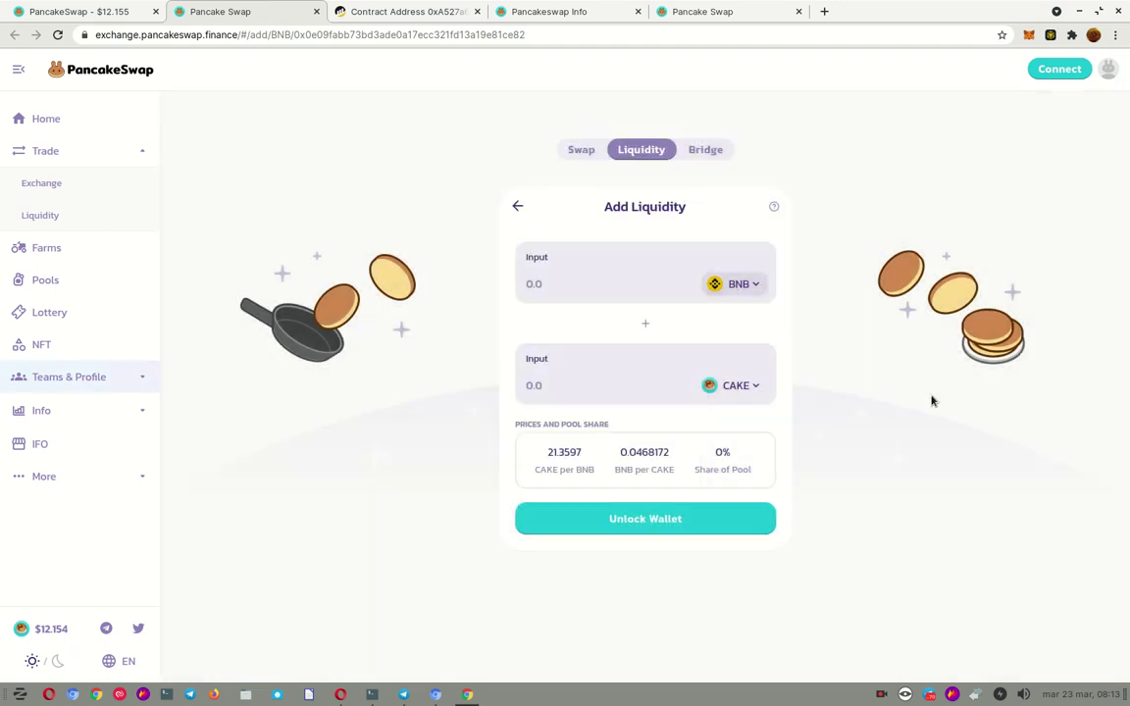
click(685, 123)
click(760, 388)
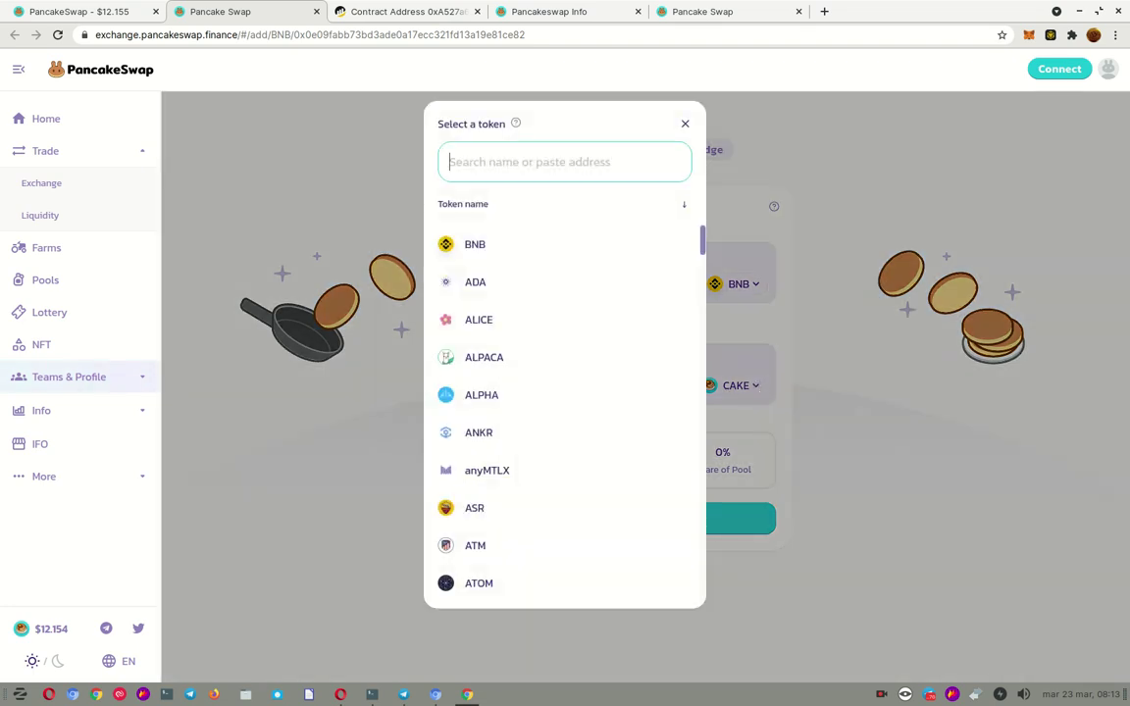
click(885, 697)
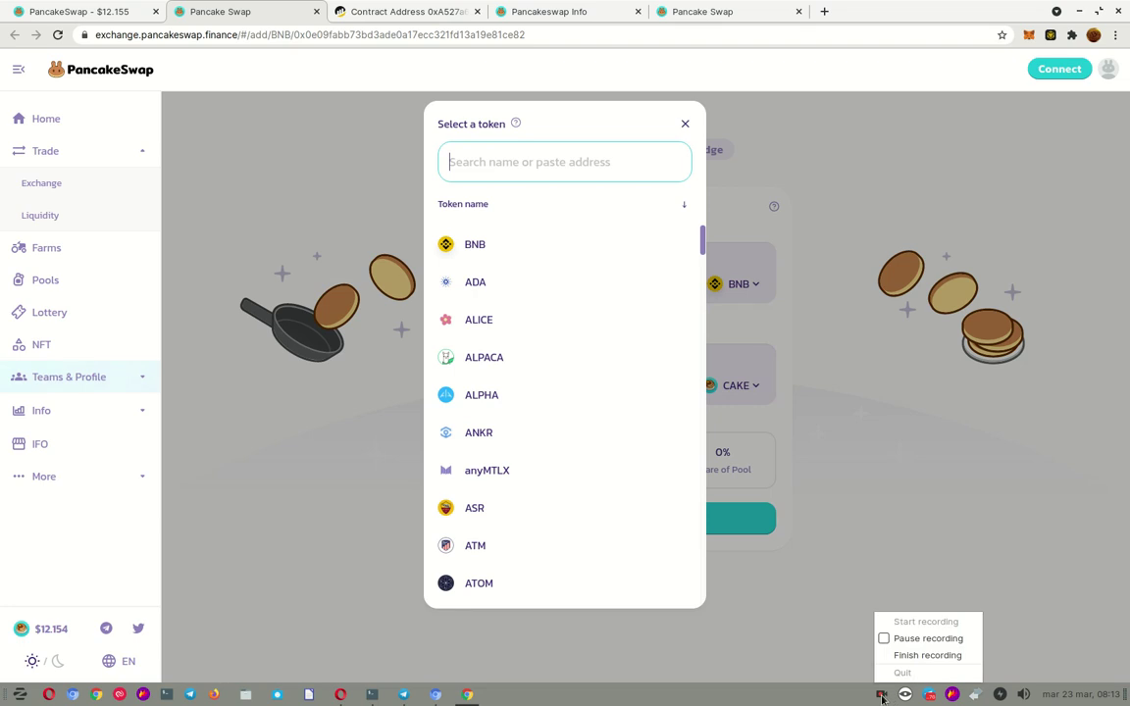
click(907, 647)
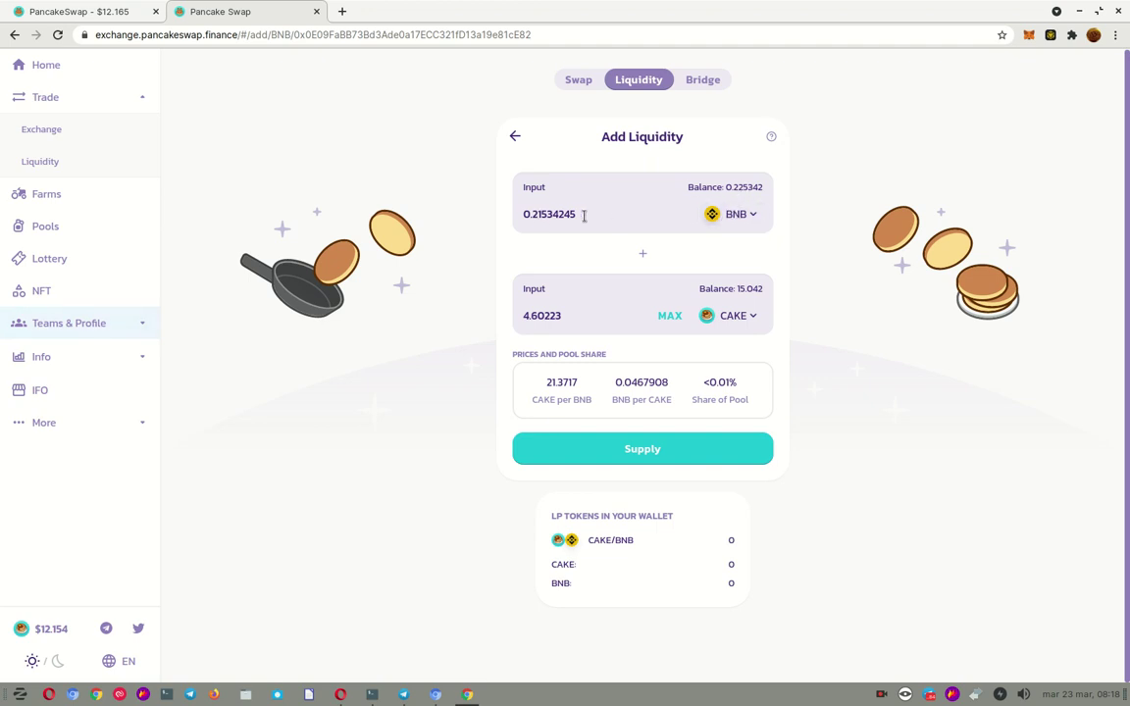
- Supply 0.21534245 BNB and the matching CAKE amount to the BNB/CAKE liquidity pool
drag(579, 214, 521, 214)
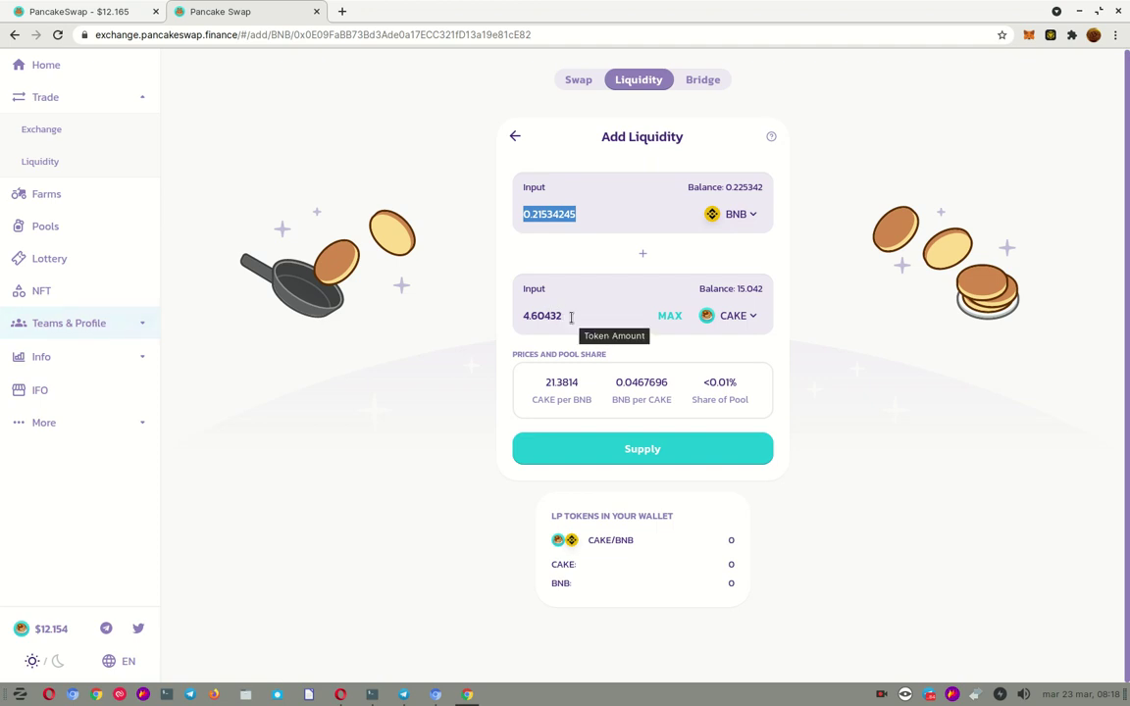
drag(562, 316, 523, 316)
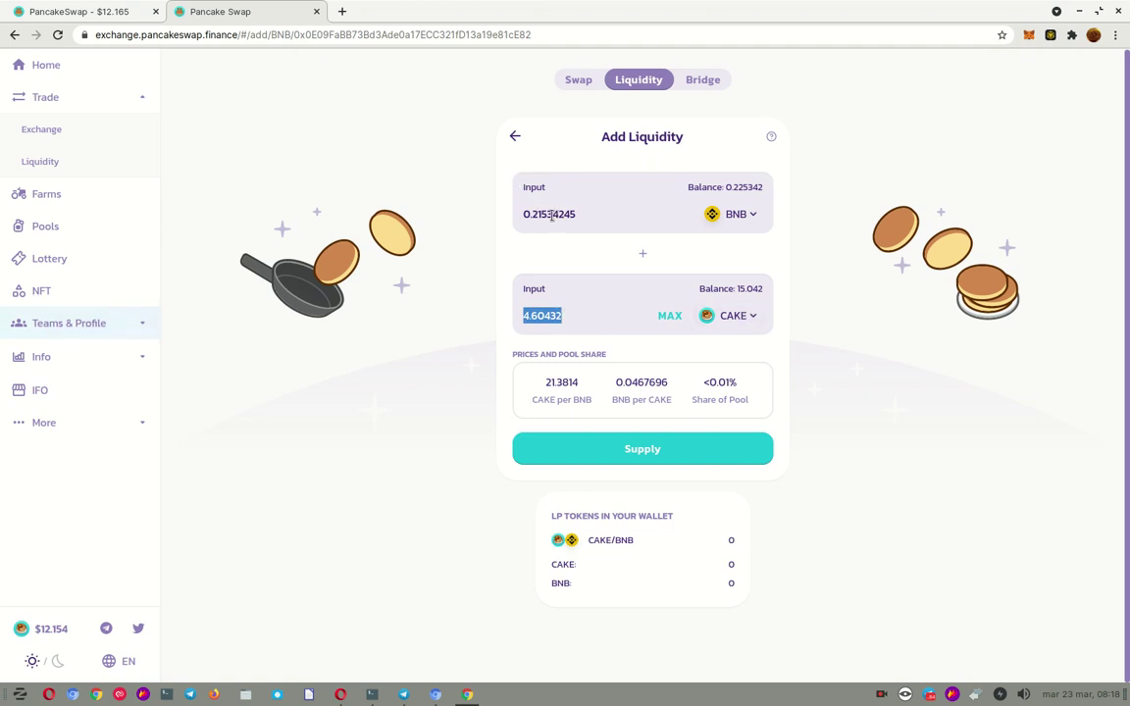
click(644, 451)
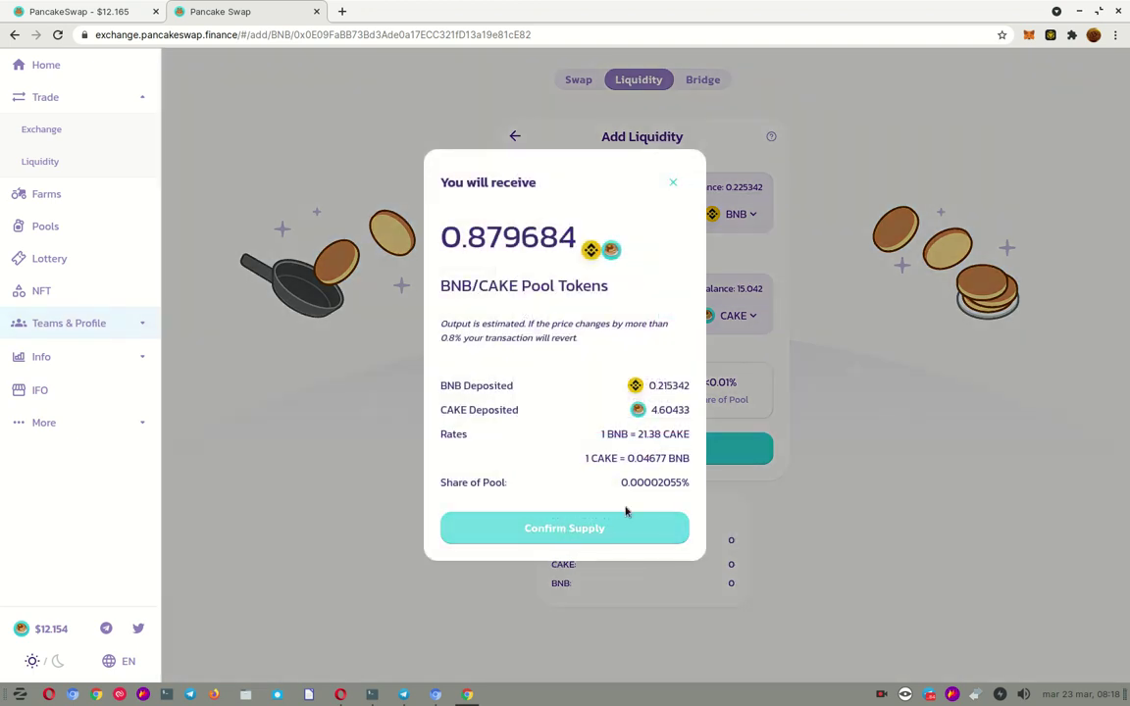
click(553, 530)
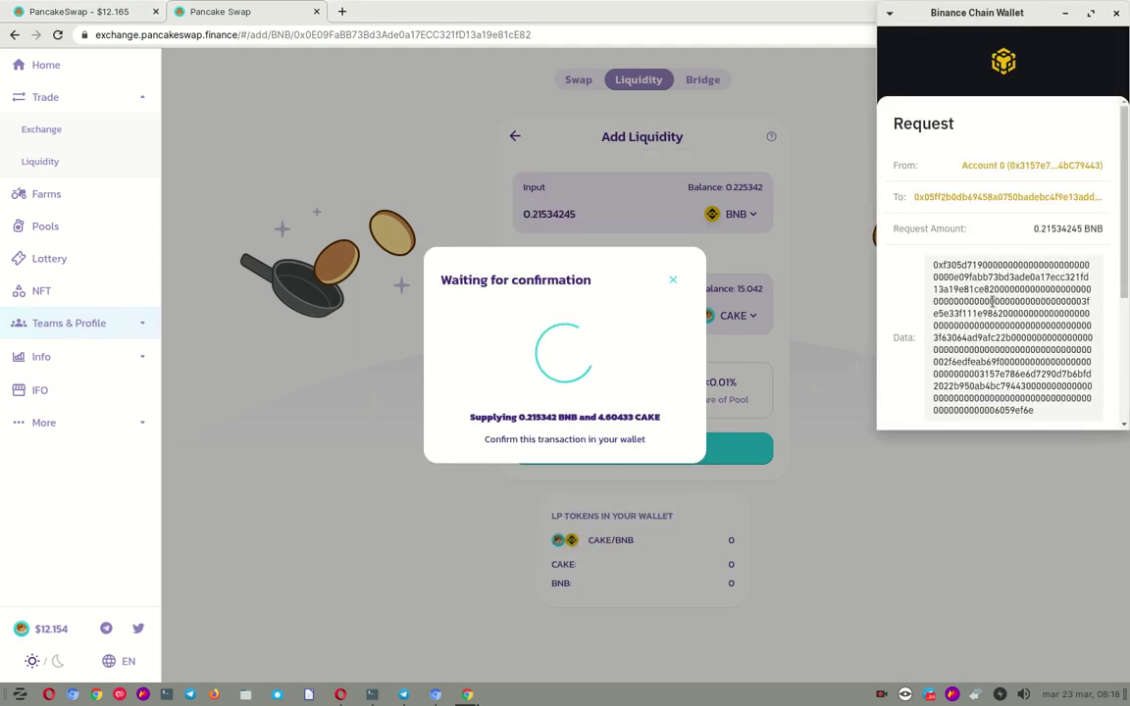
- Review the gas price and network fee in the wallet request, and approve the liquidity transaction
scroll(993, 301, down, 5)
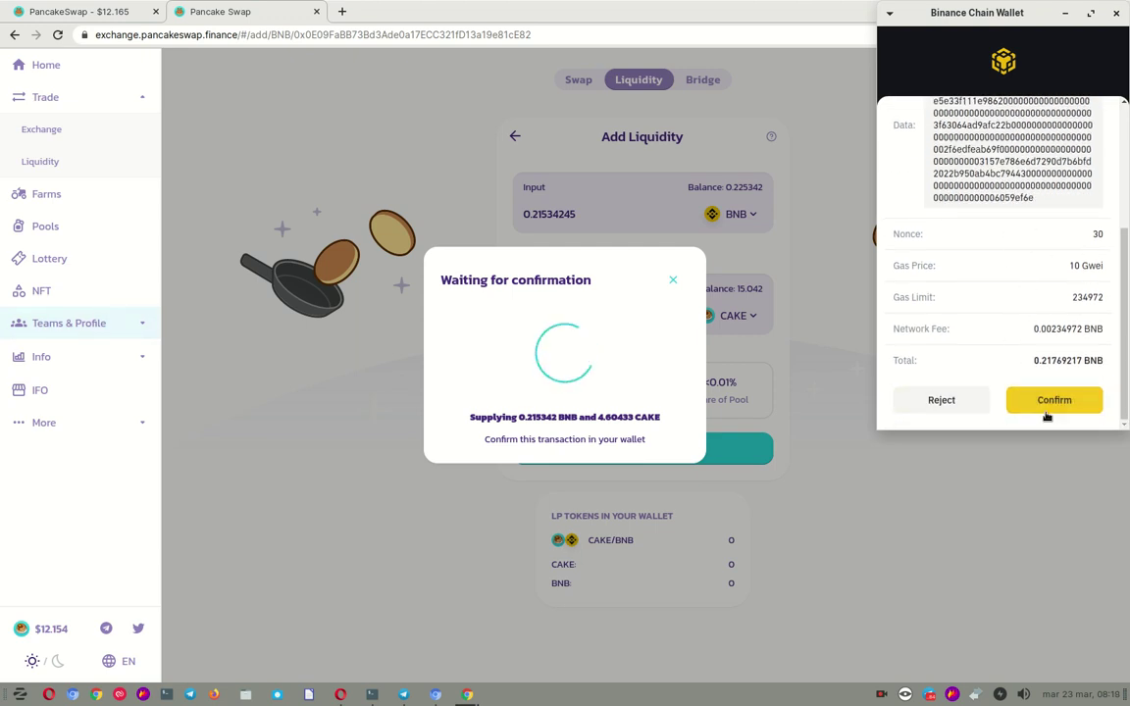
drag(1106, 272, 1067, 266)
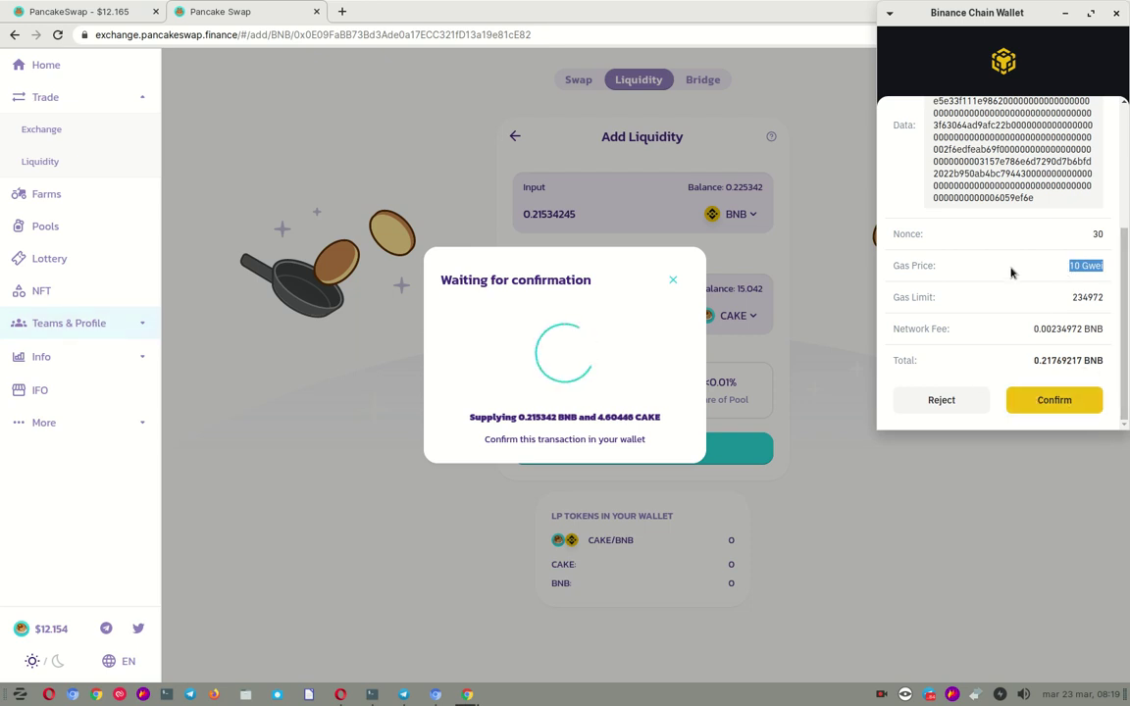
drag(1108, 329, 1030, 330)
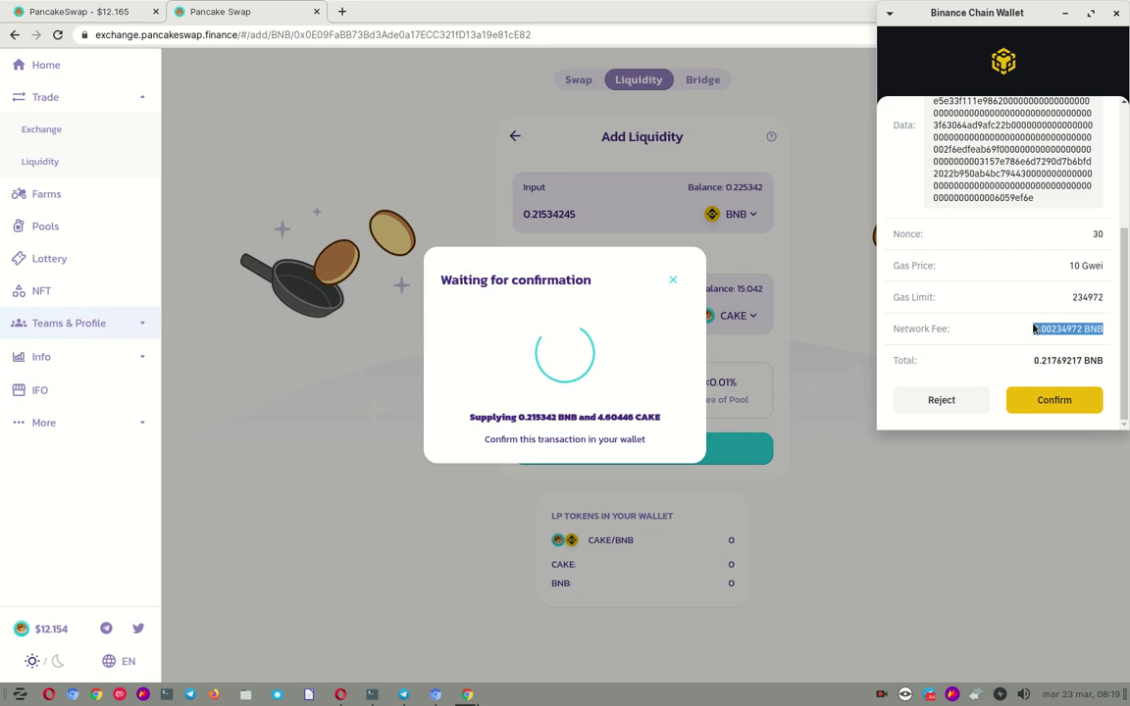
click(1044, 400)
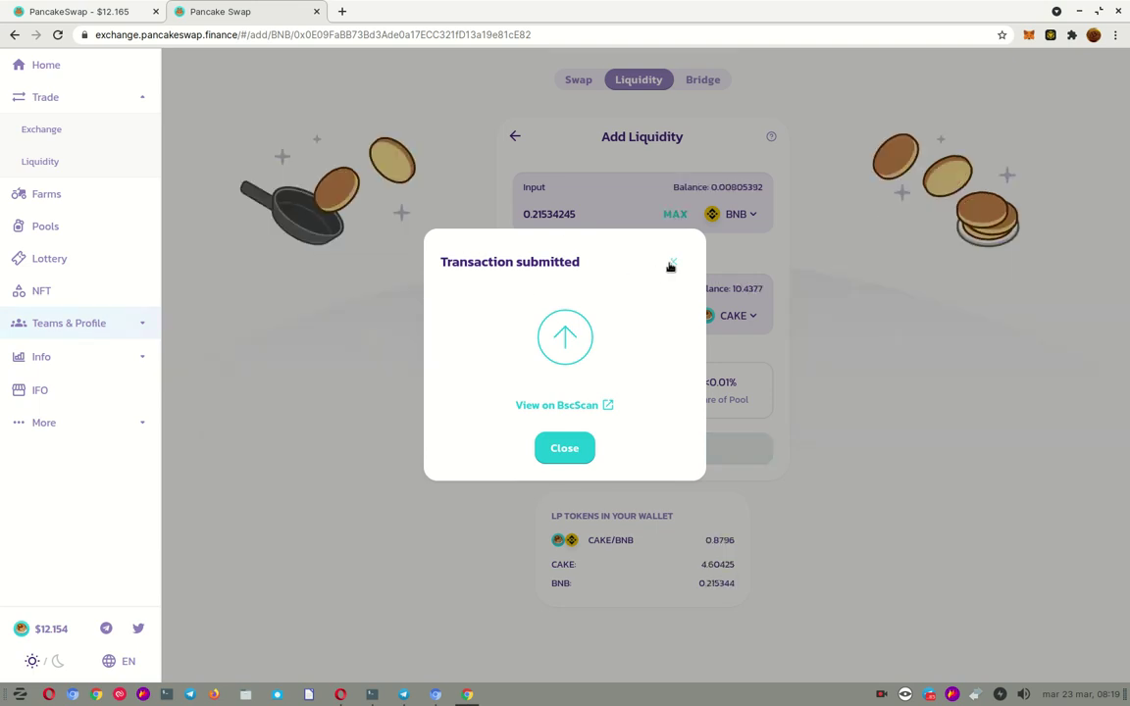
click(572, 450)
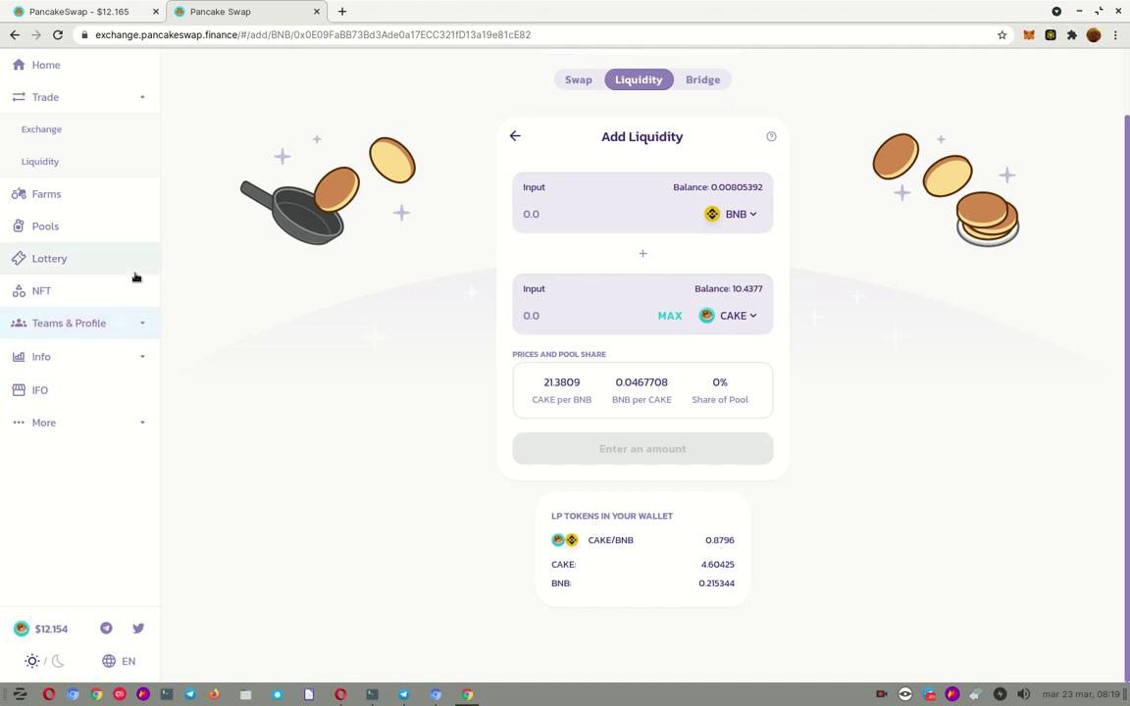
- Start a new add-liquidity form from the Liquidity page after a brief visit to the Farms page
click(56, 200)
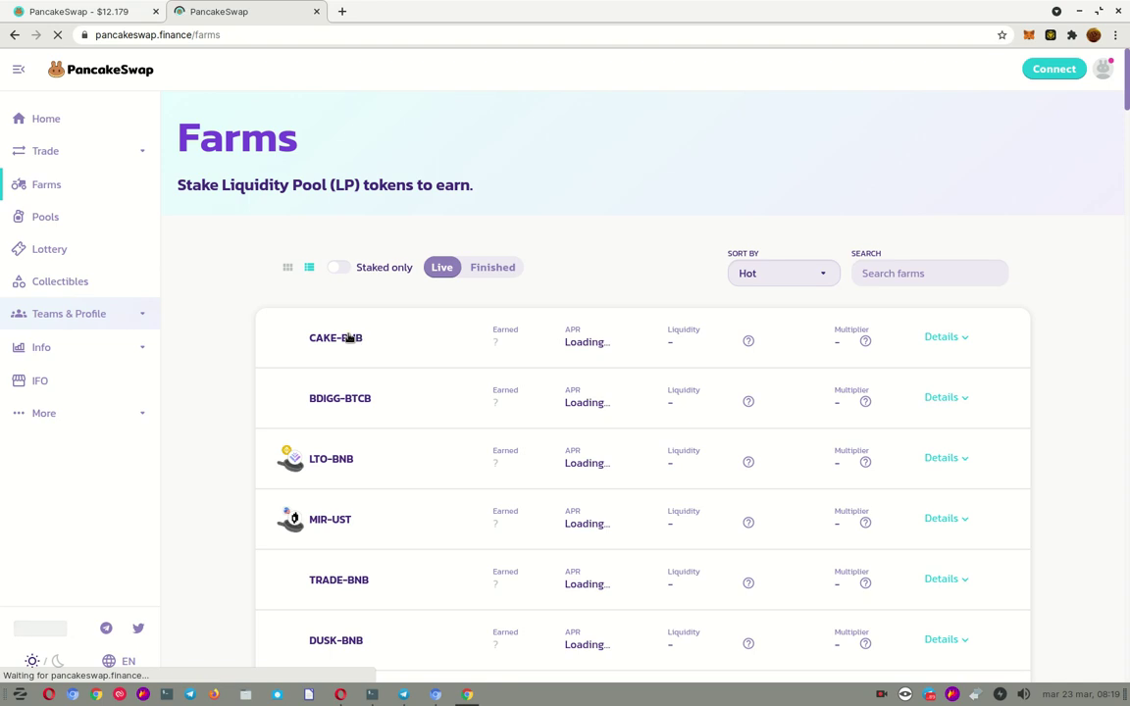
click(54, 154)
click(50, 216)
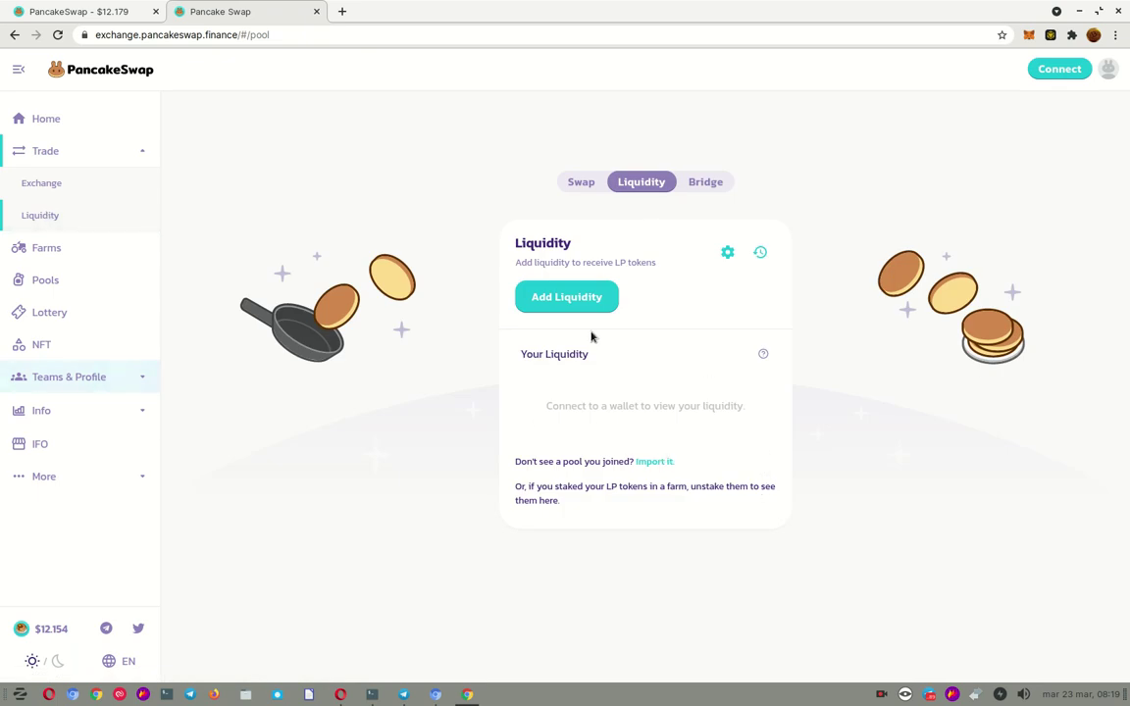
click(591, 300)
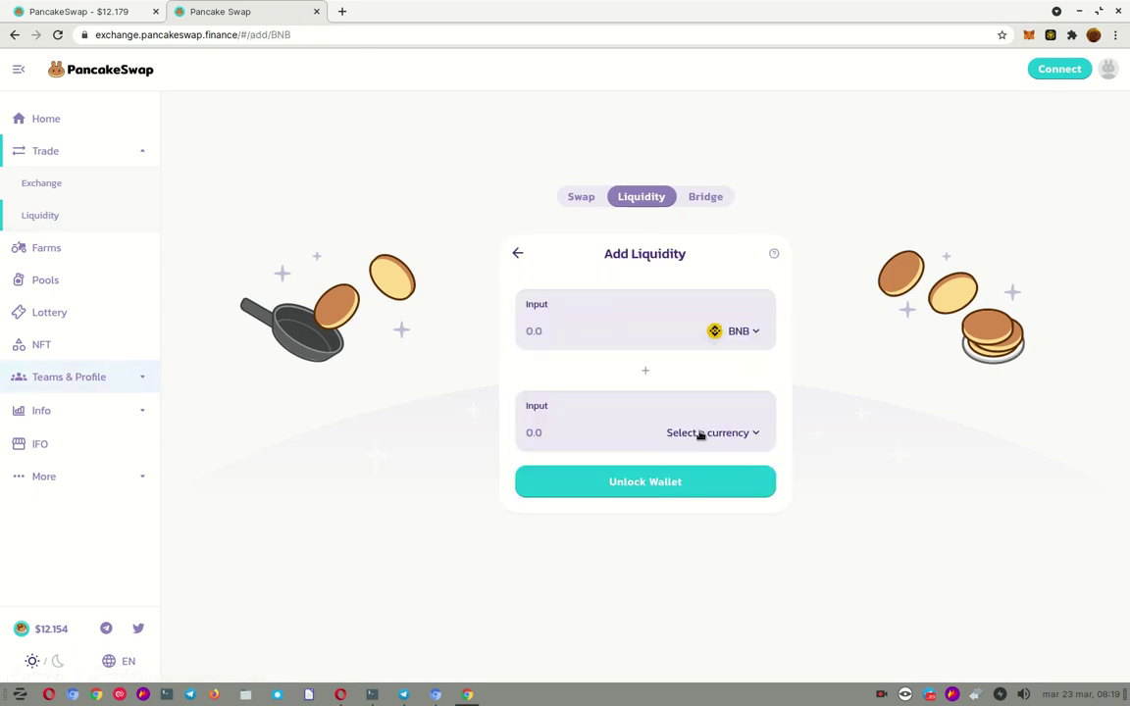
- Select CAKE as the first token of the liquidity pair
click(740, 329)
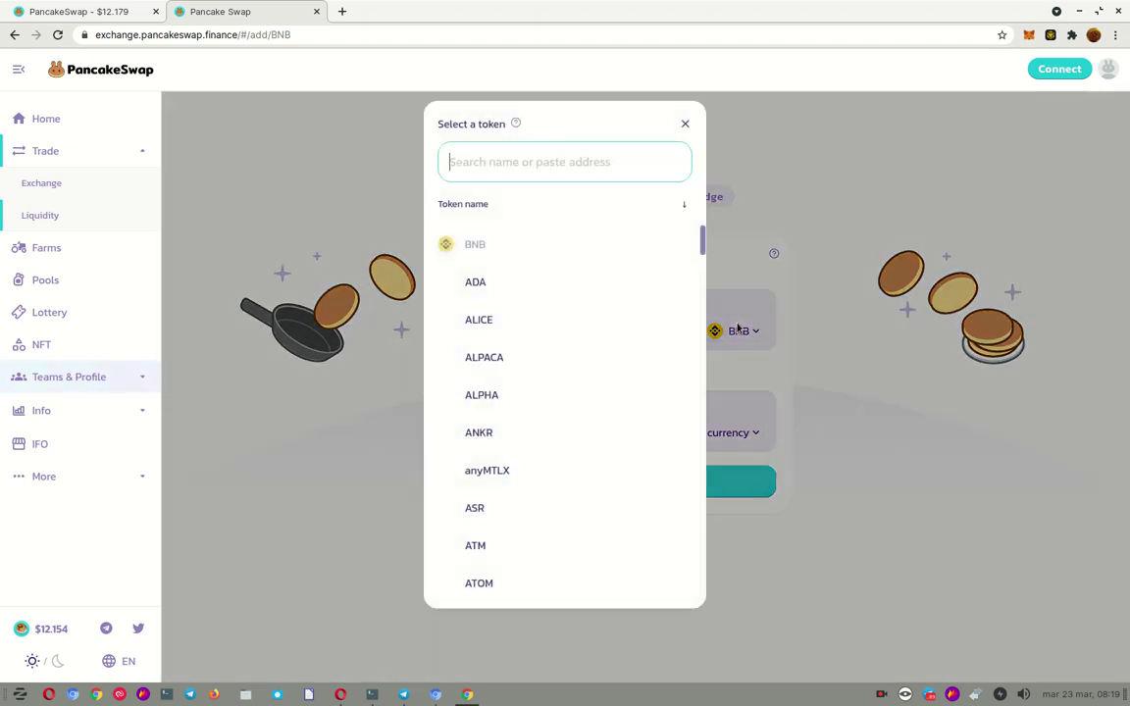
scroll(569, 397, down, 8)
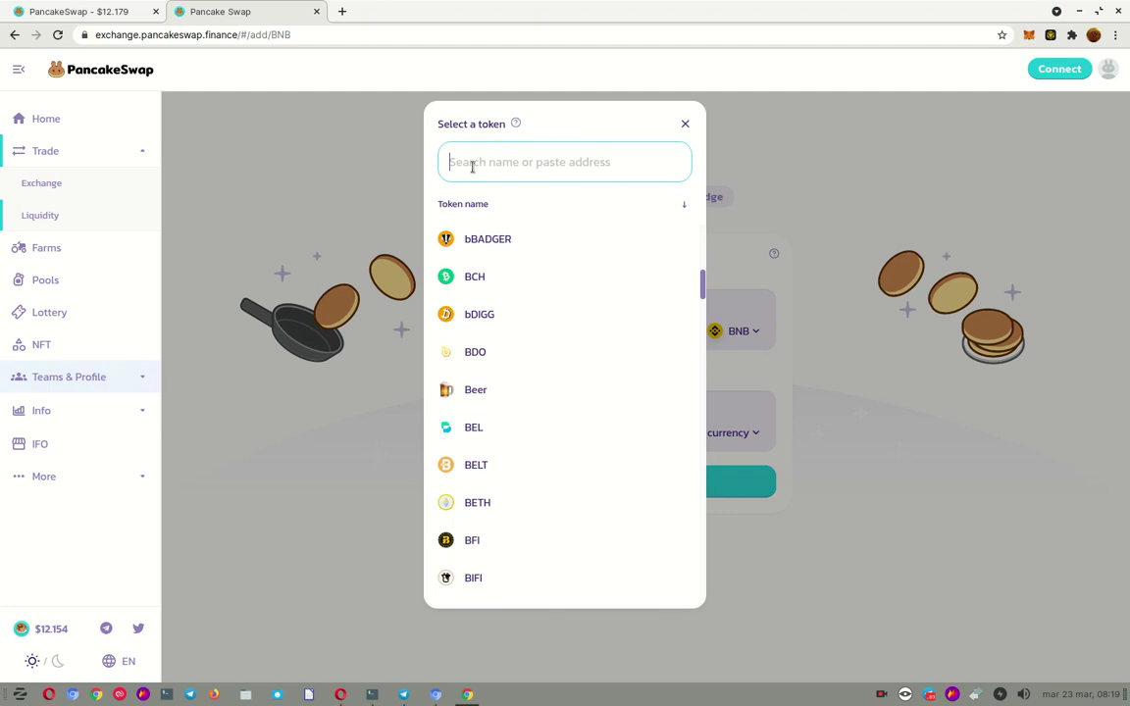
text(CAKE)
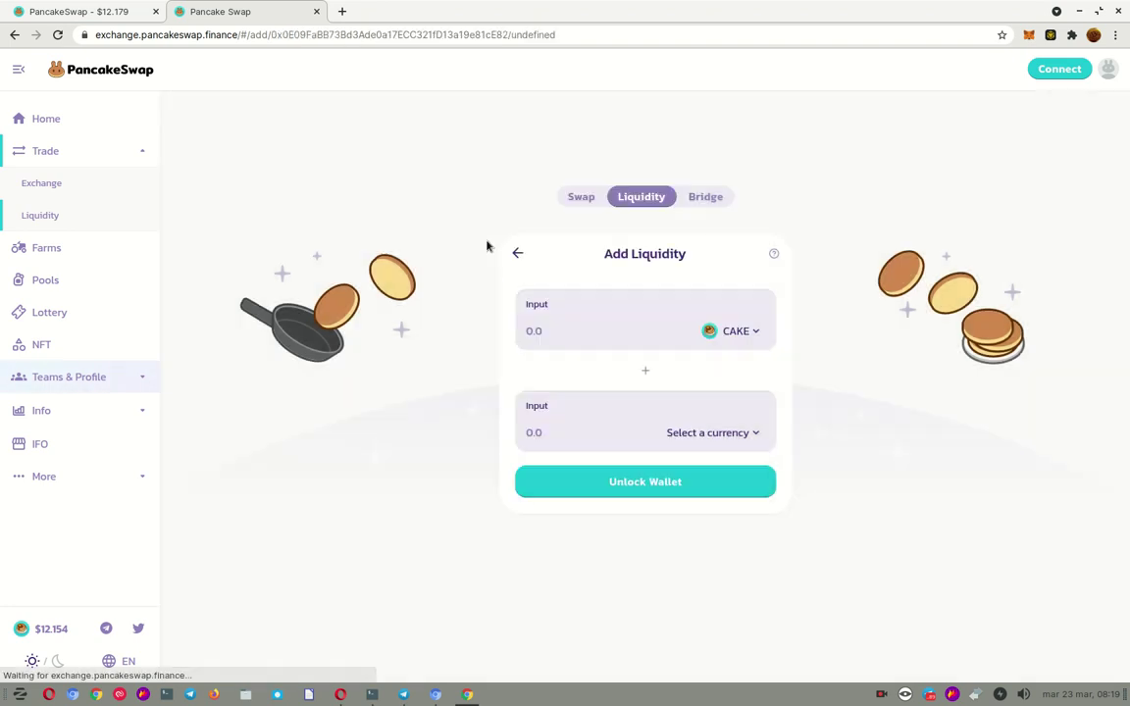
click(478, 245)
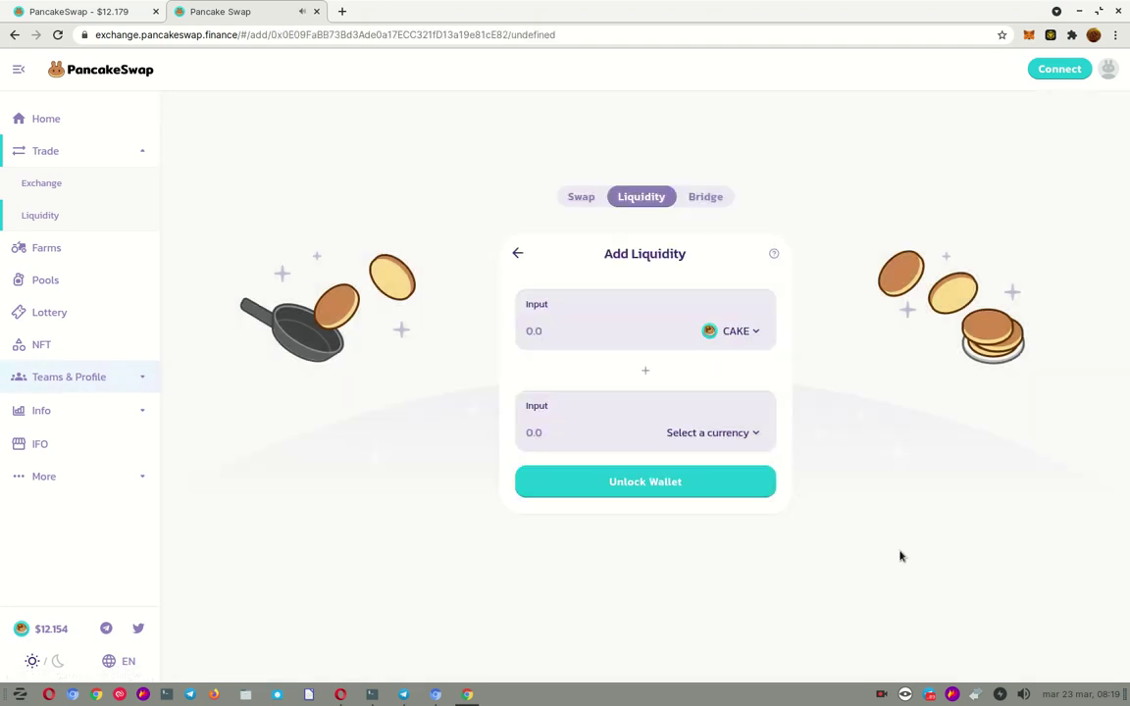
- Select CAKE as the second token of the liquidity pair and connect the wallet
click(713, 432)
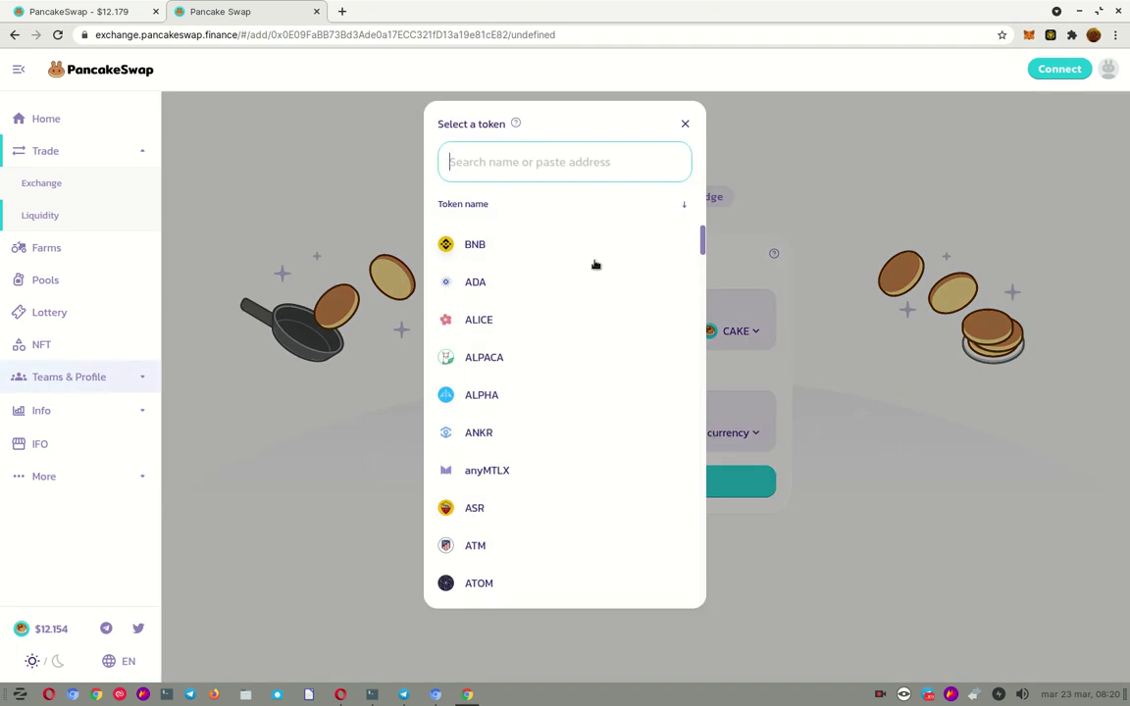
text(CAKE)
click(478, 245)
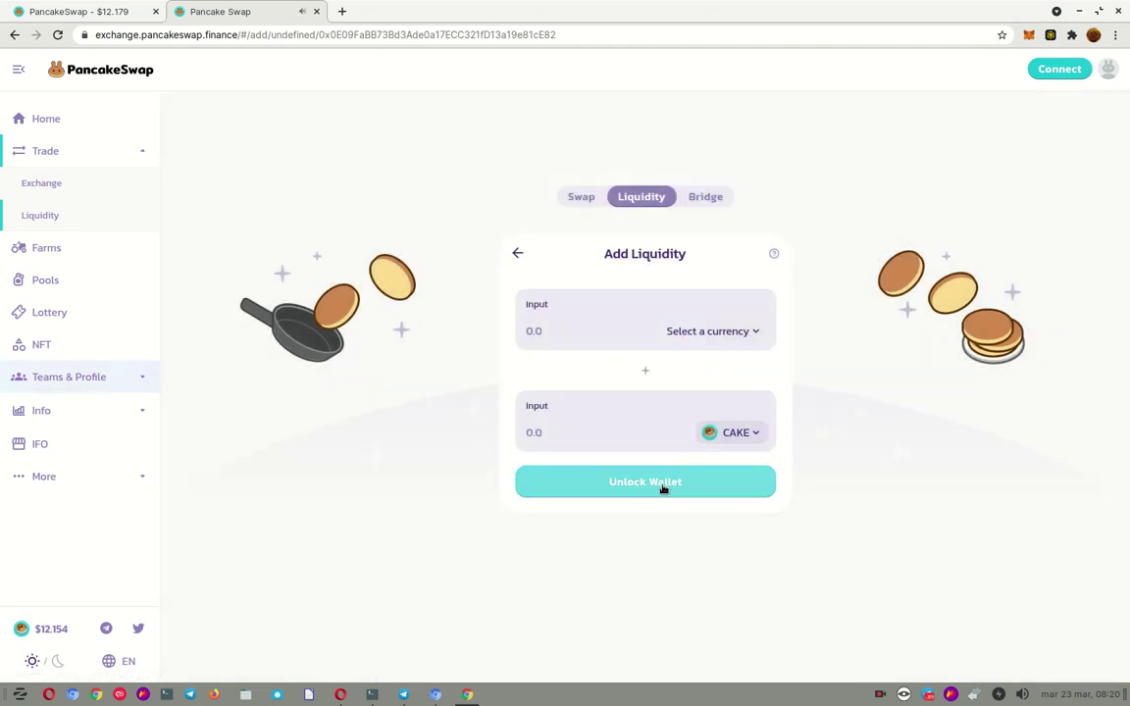
click(663, 485)
click(576, 452)
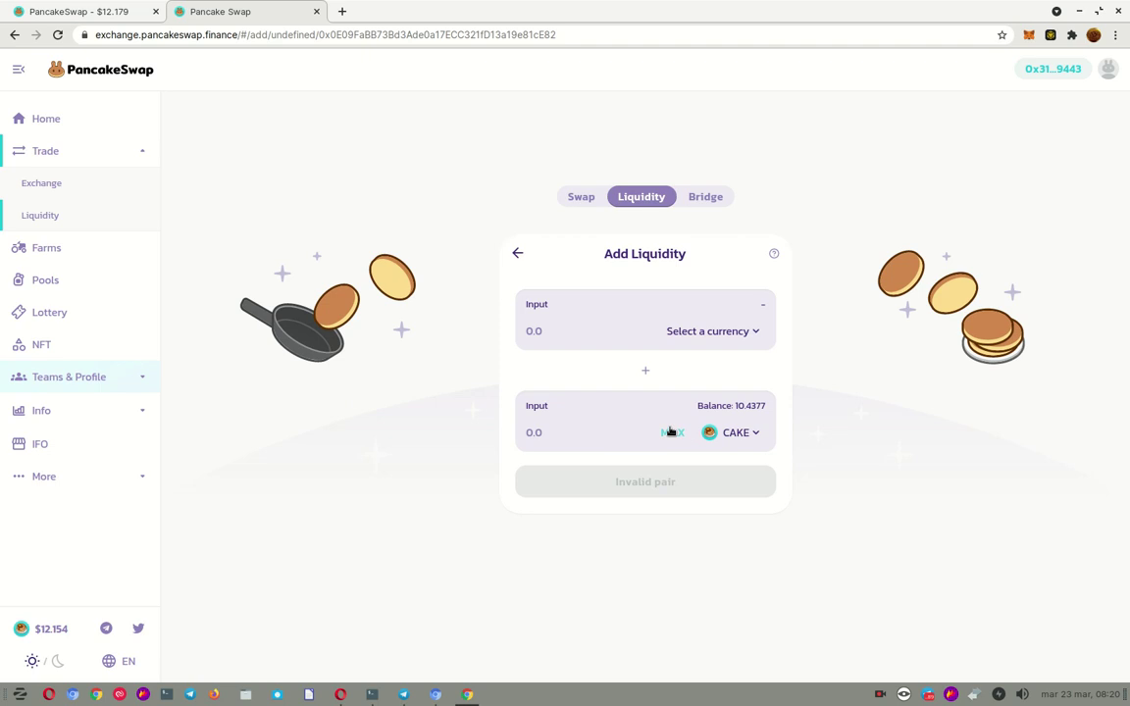
- Enter the maximum available CAKE amount and select BNB as the first token of the pair
click(673, 433)
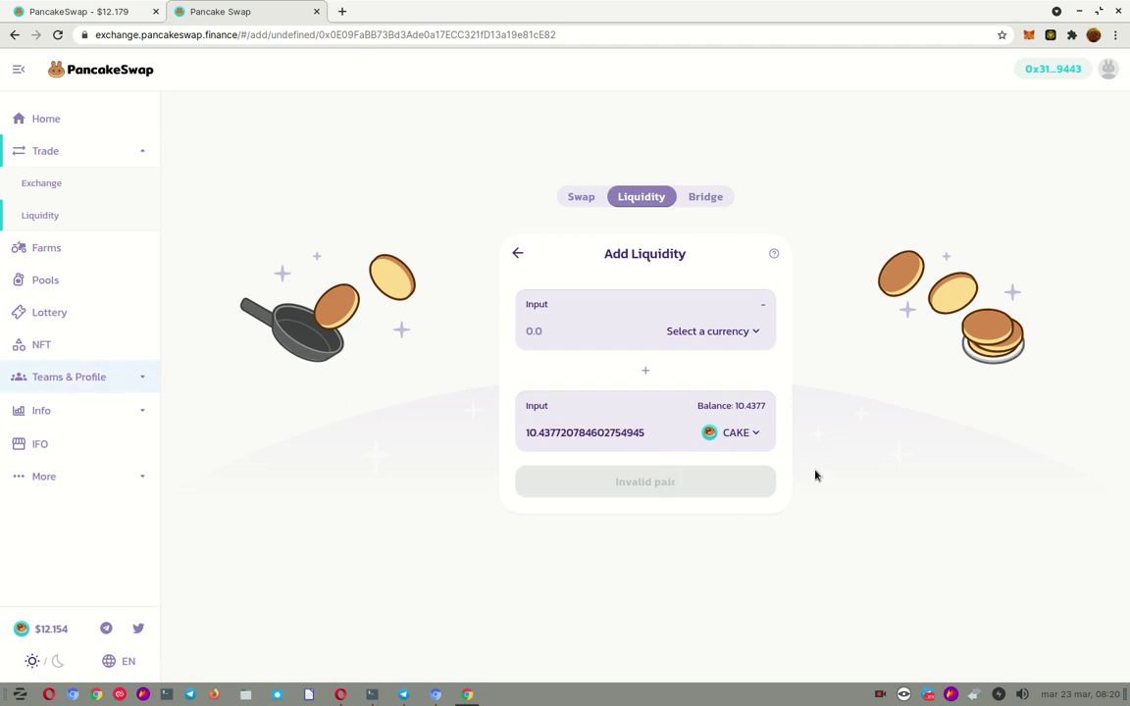
click(720, 333)
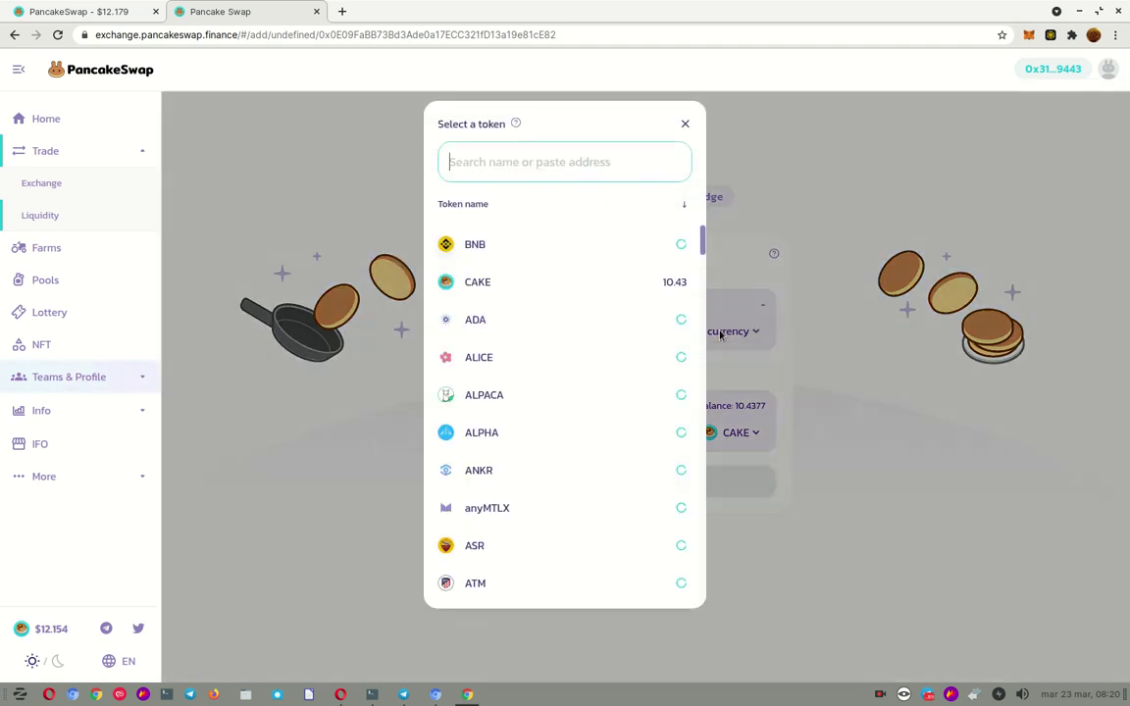
click(487, 242)
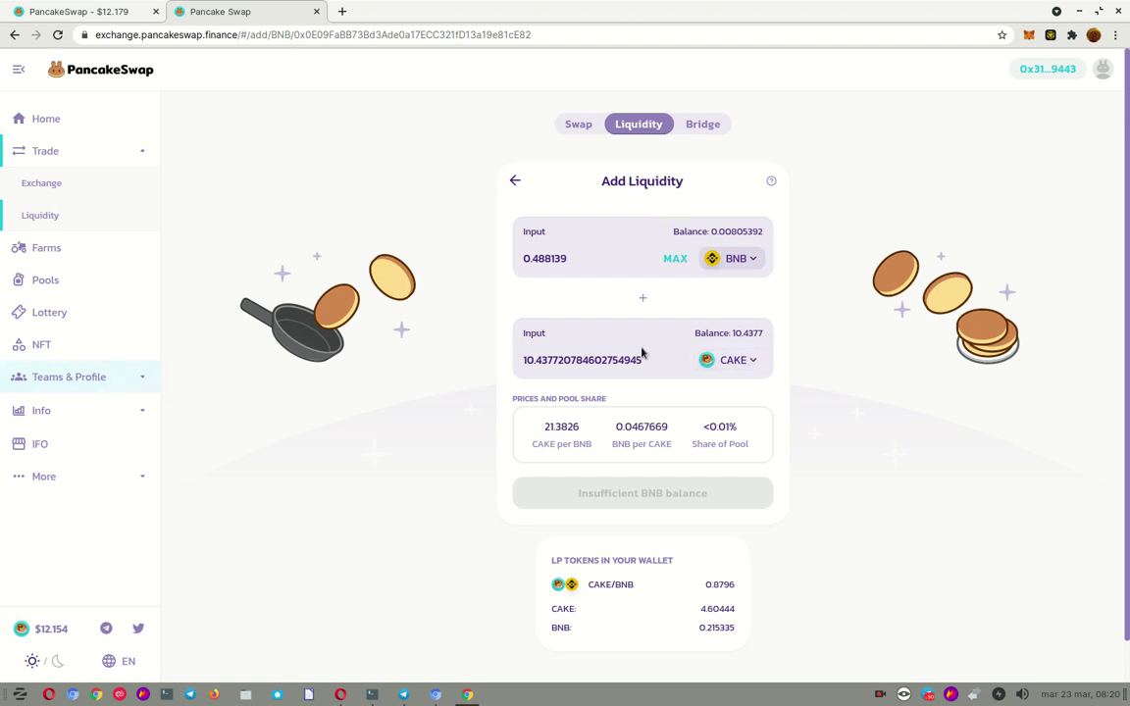
- Open the token exchange form and set CAKE as the token to swap from
click(50, 180)
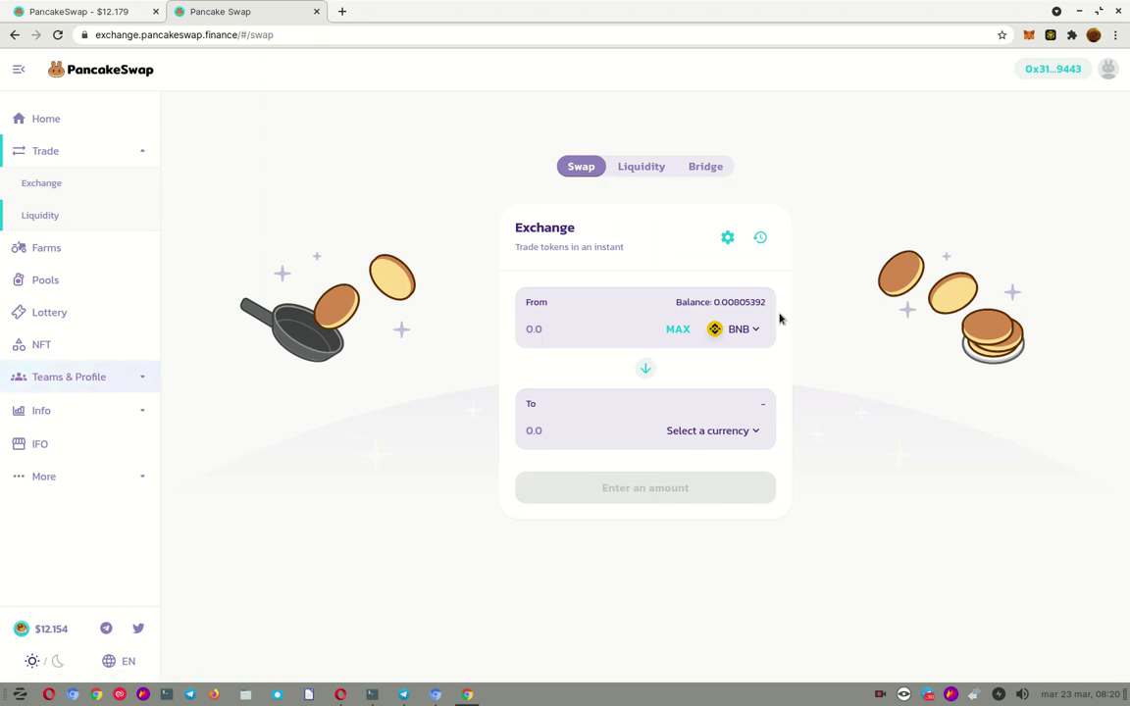
click(738, 330)
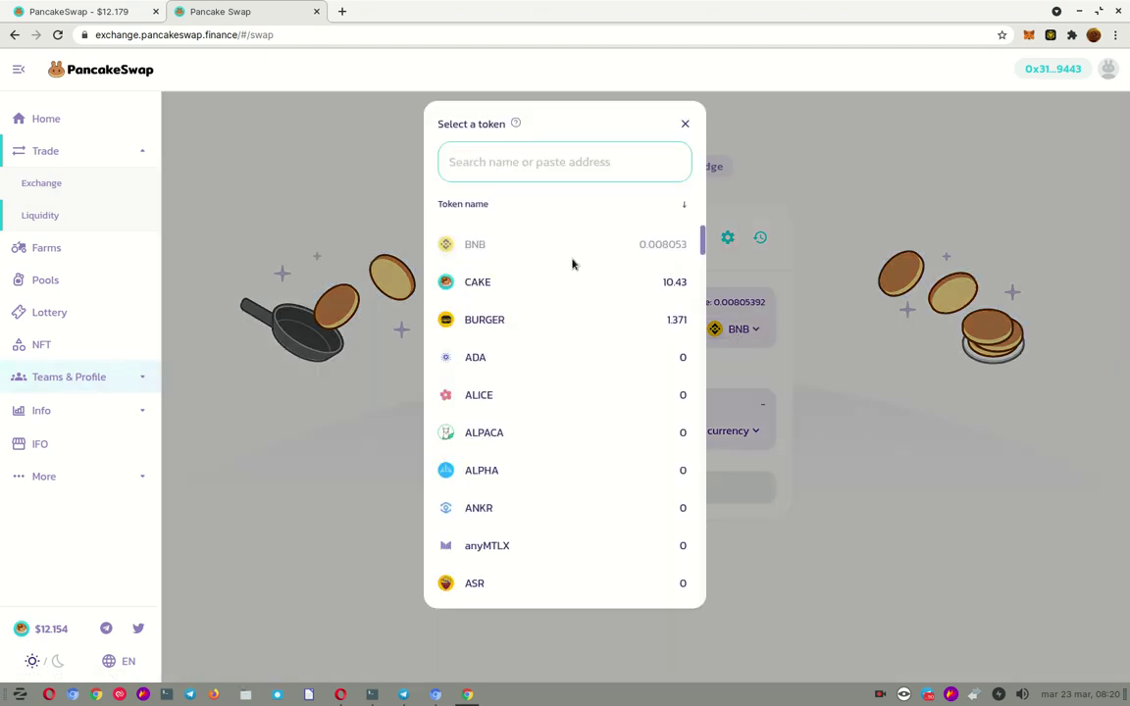
click(495, 287)
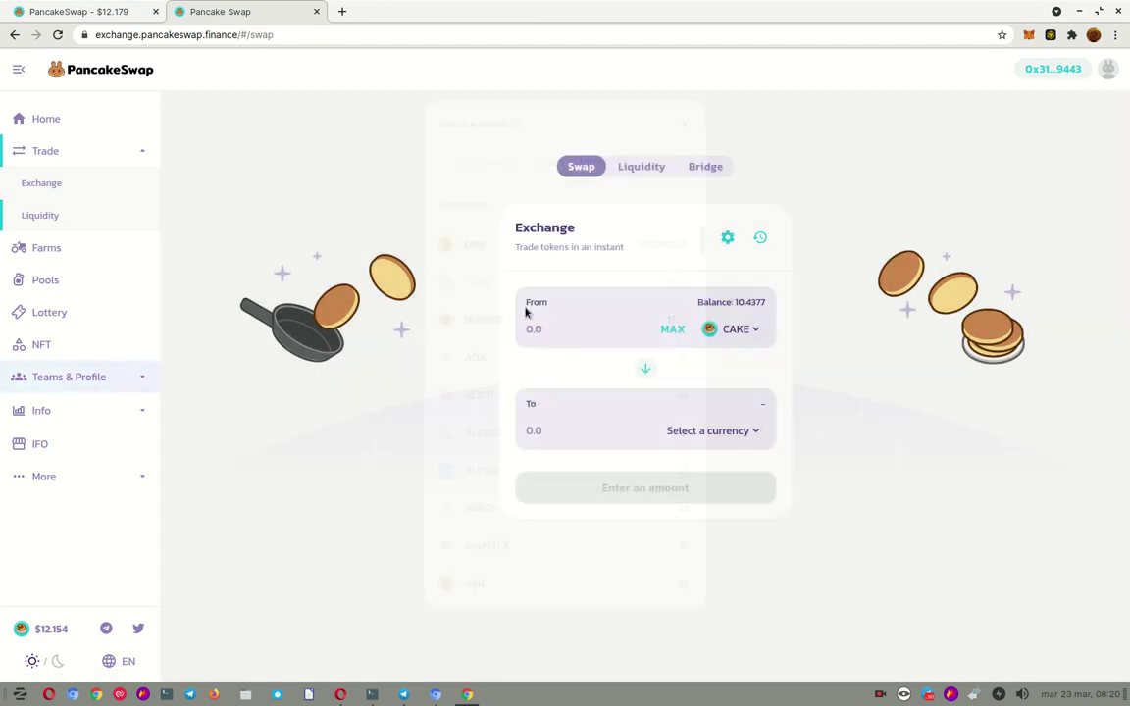
click(646, 368)
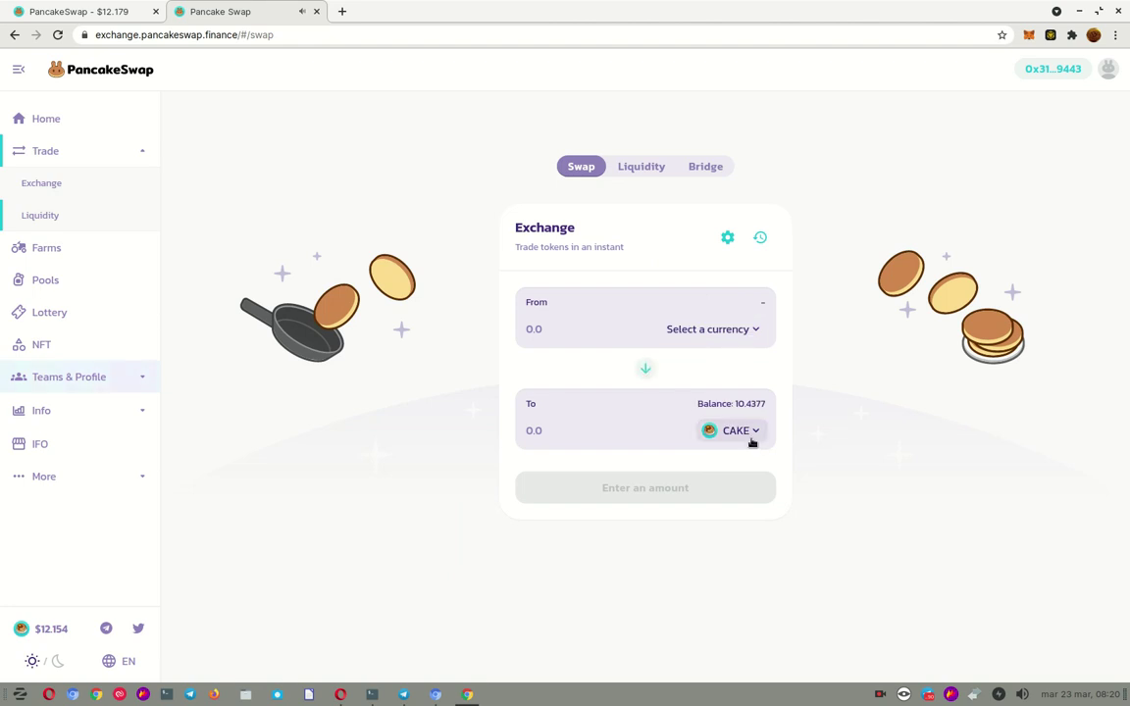
click(736, 330)
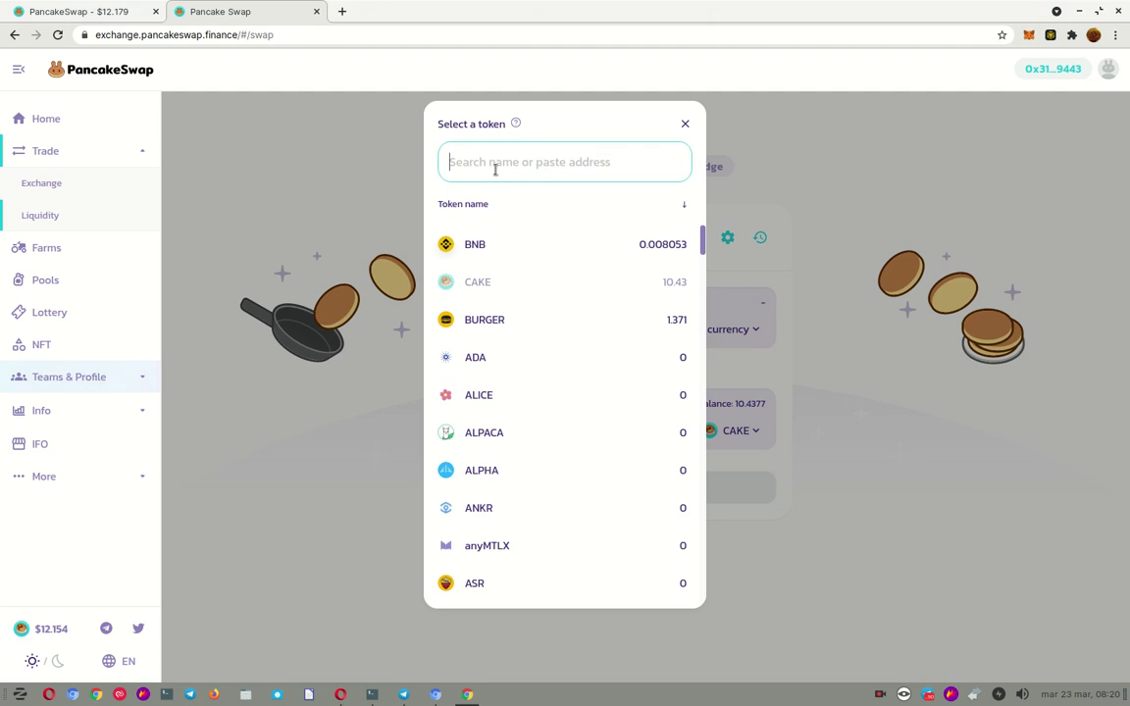
text(CAKE)
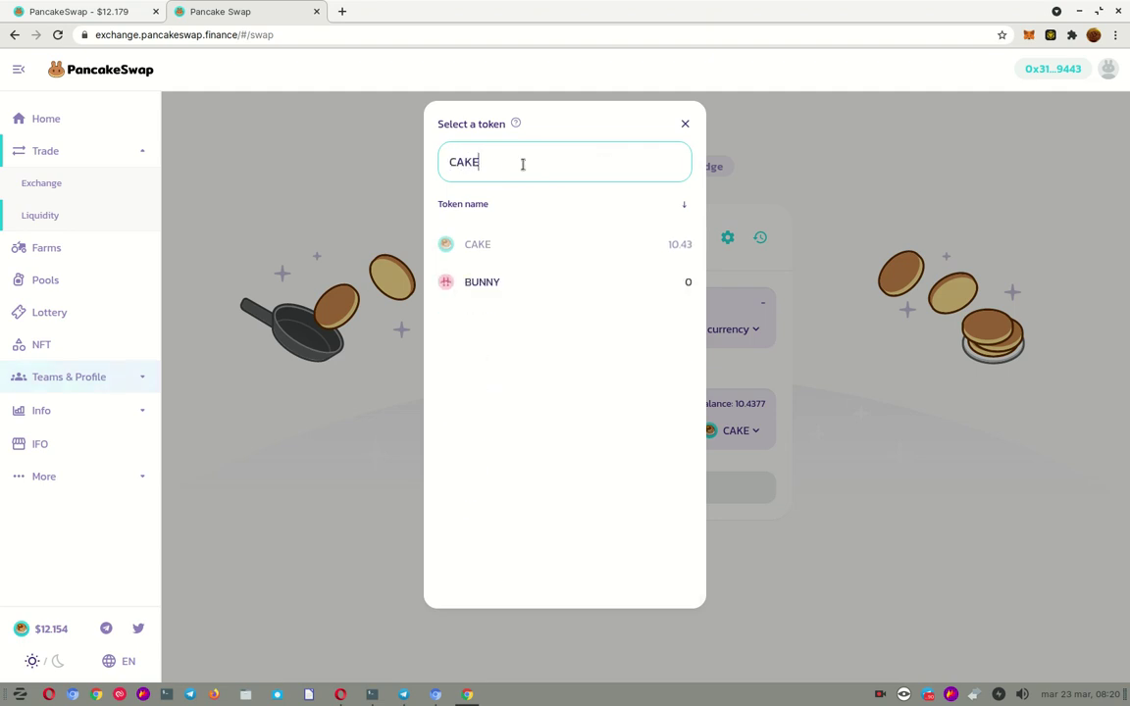
click(478, 246)
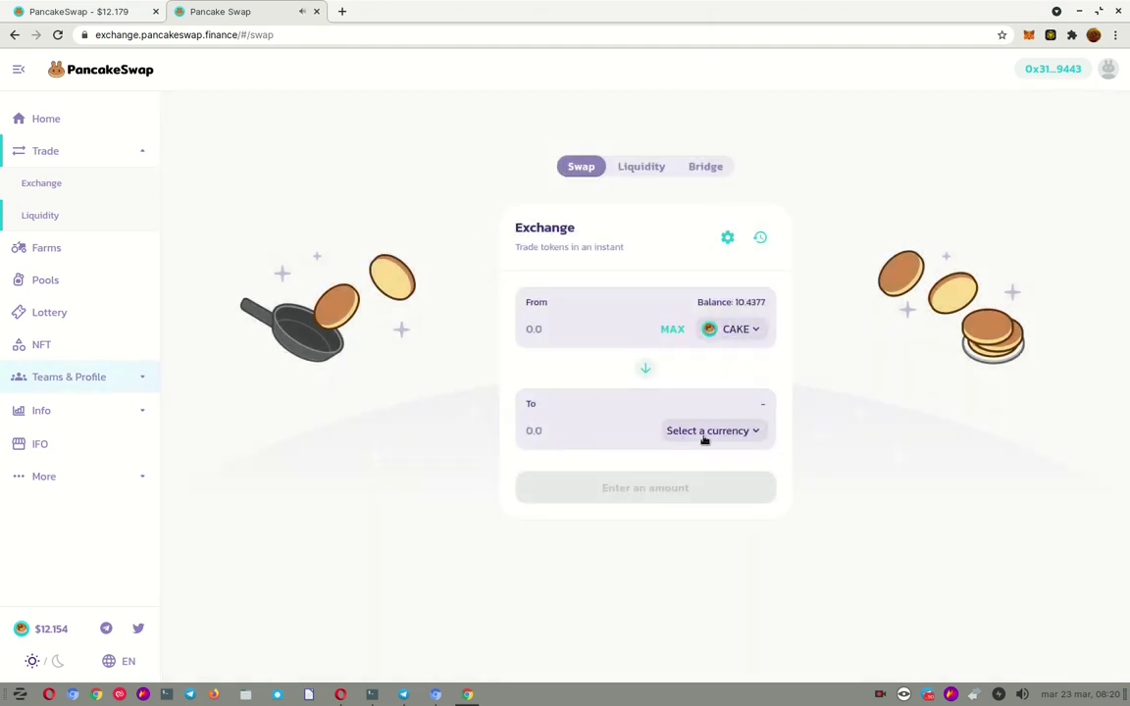
- Select BNB as the token to receive and enter the maximum CAKE amount for the swap
click(741, 431)
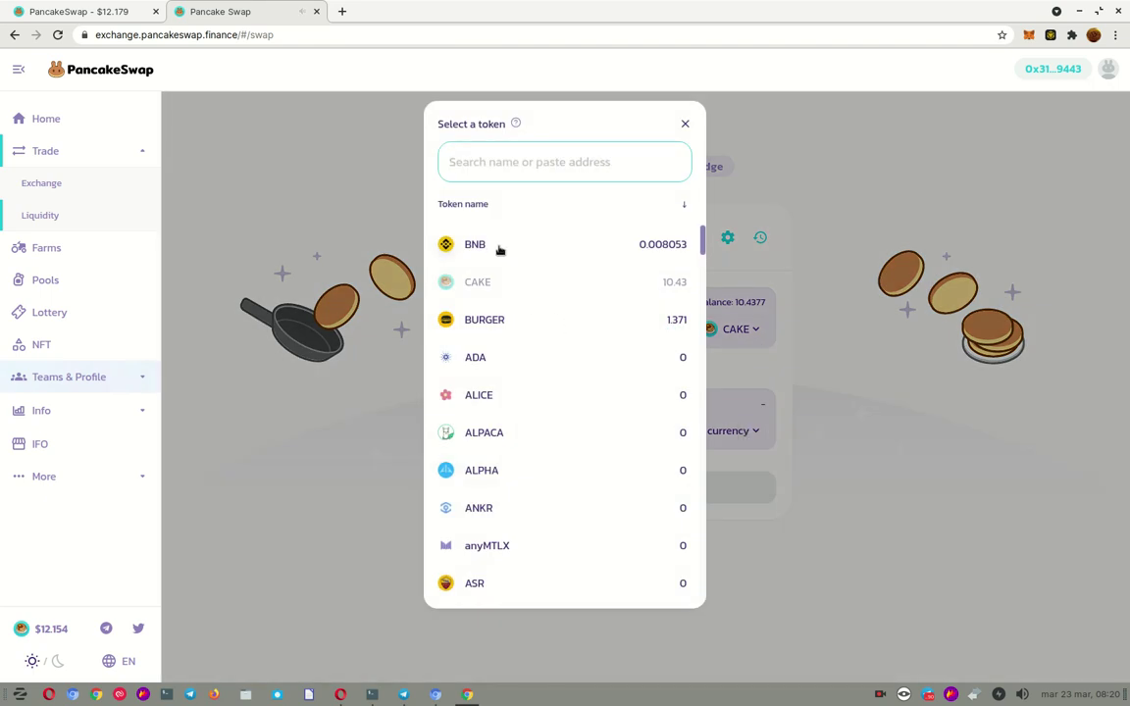
click(446, 244)
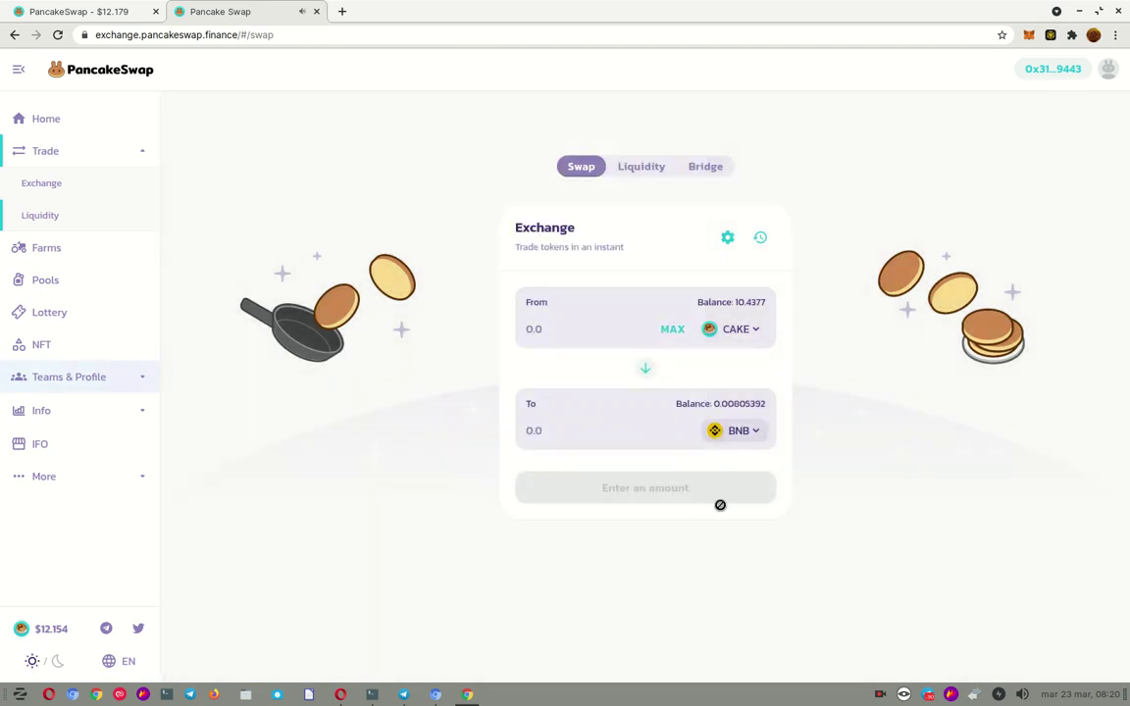
click(675, 330)
- Submit the swap of 10.4377 CAKE for BNB and approve the transaction request in the wallet
click(648, 460)
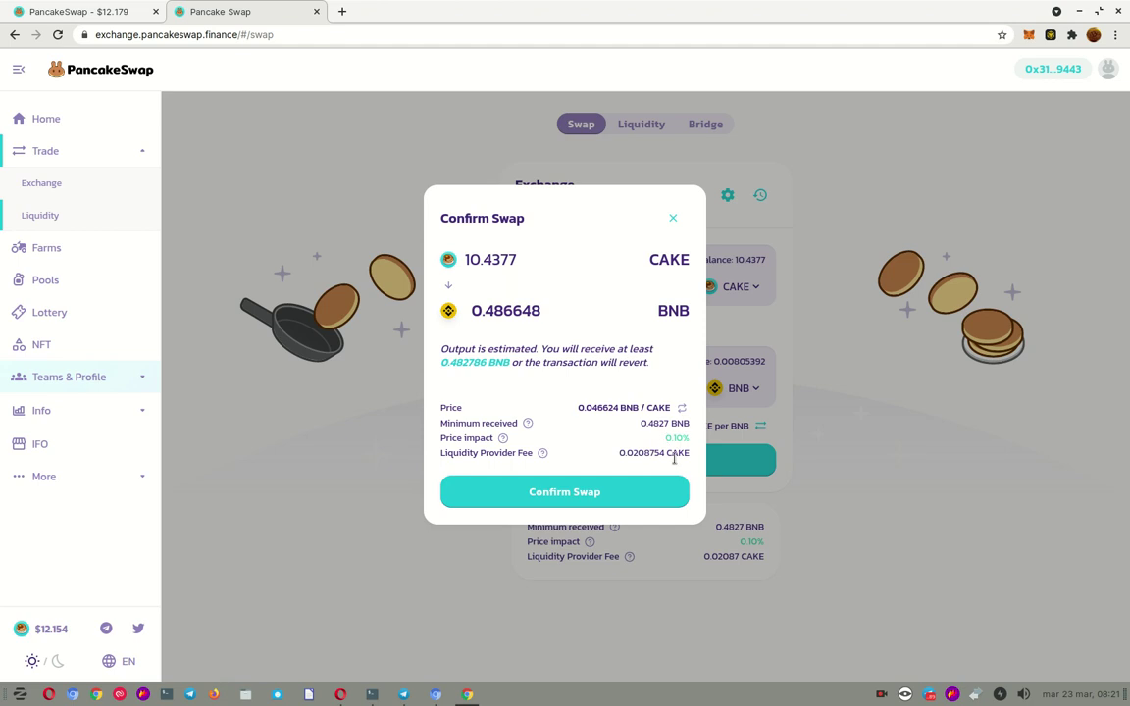
click(623, 494)
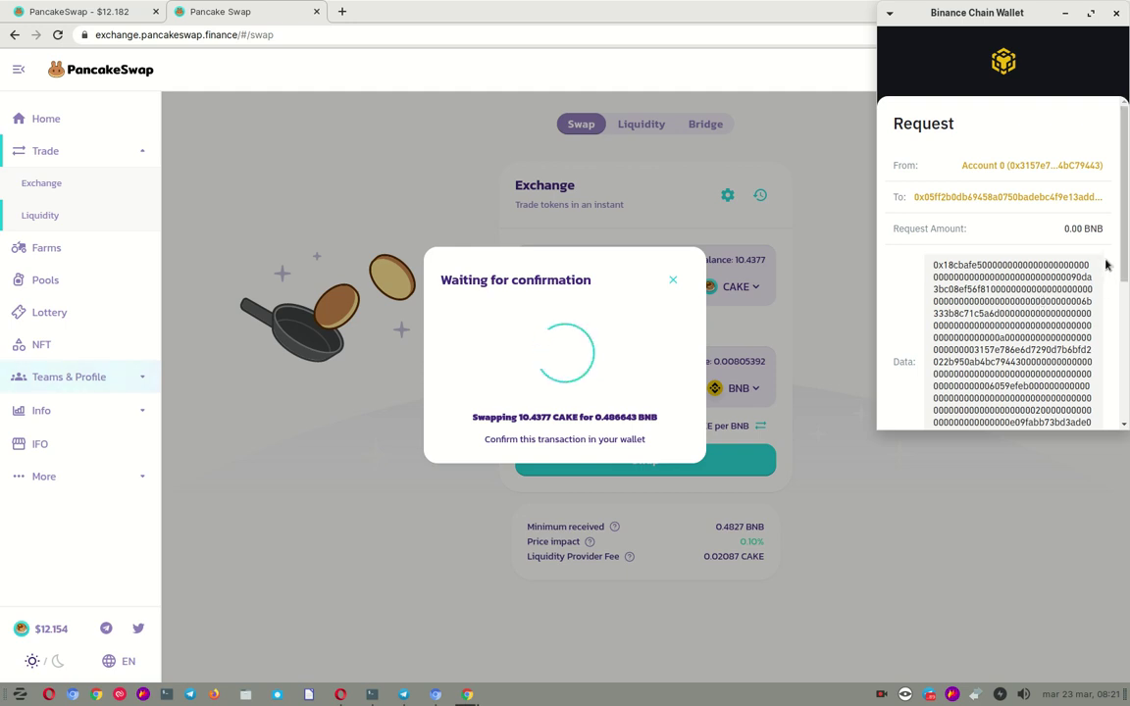
scroll(1041, 303, down, 5)
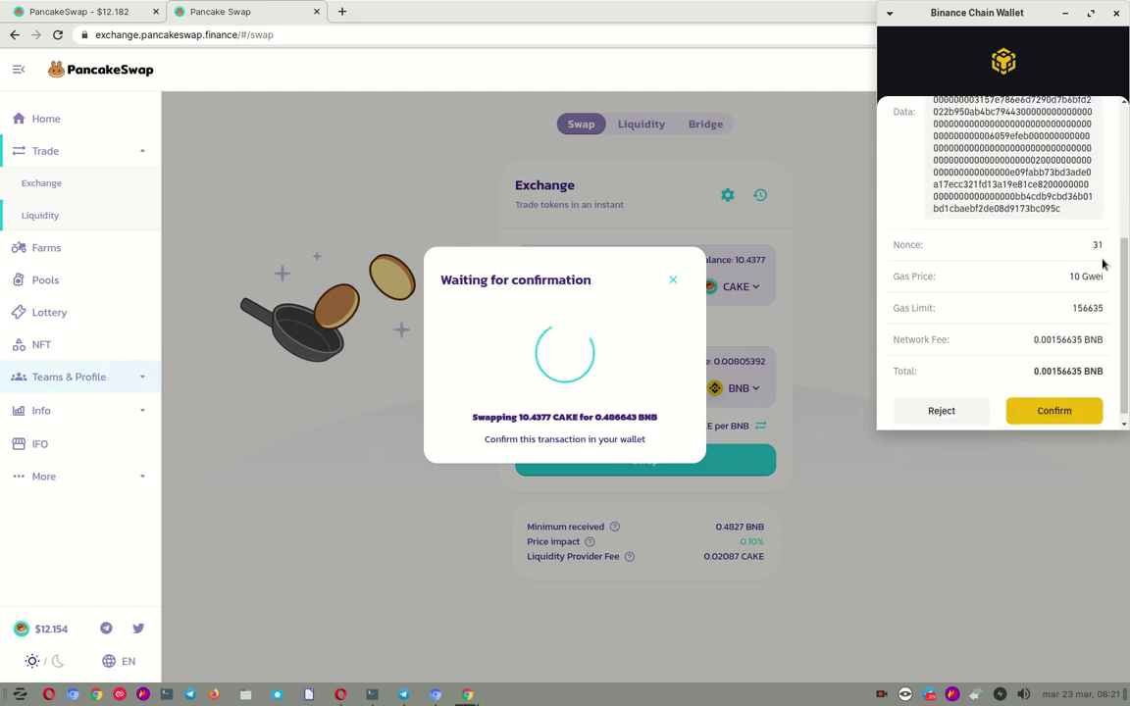
click(1055, 401)
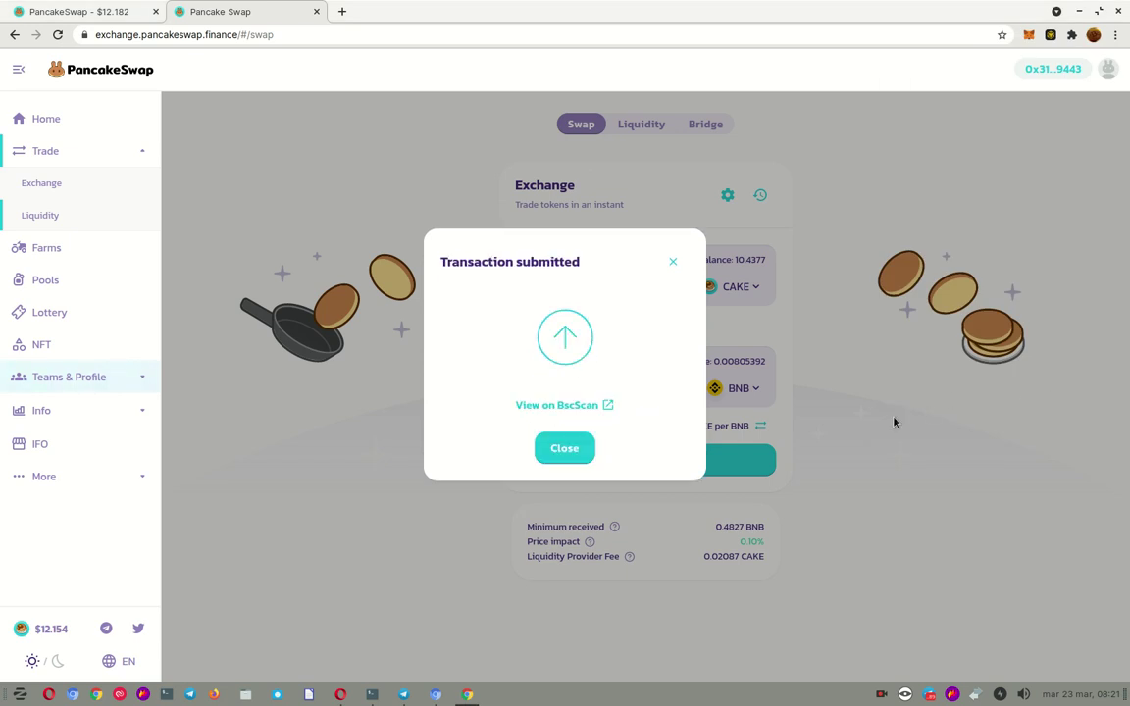
click(569, 453)
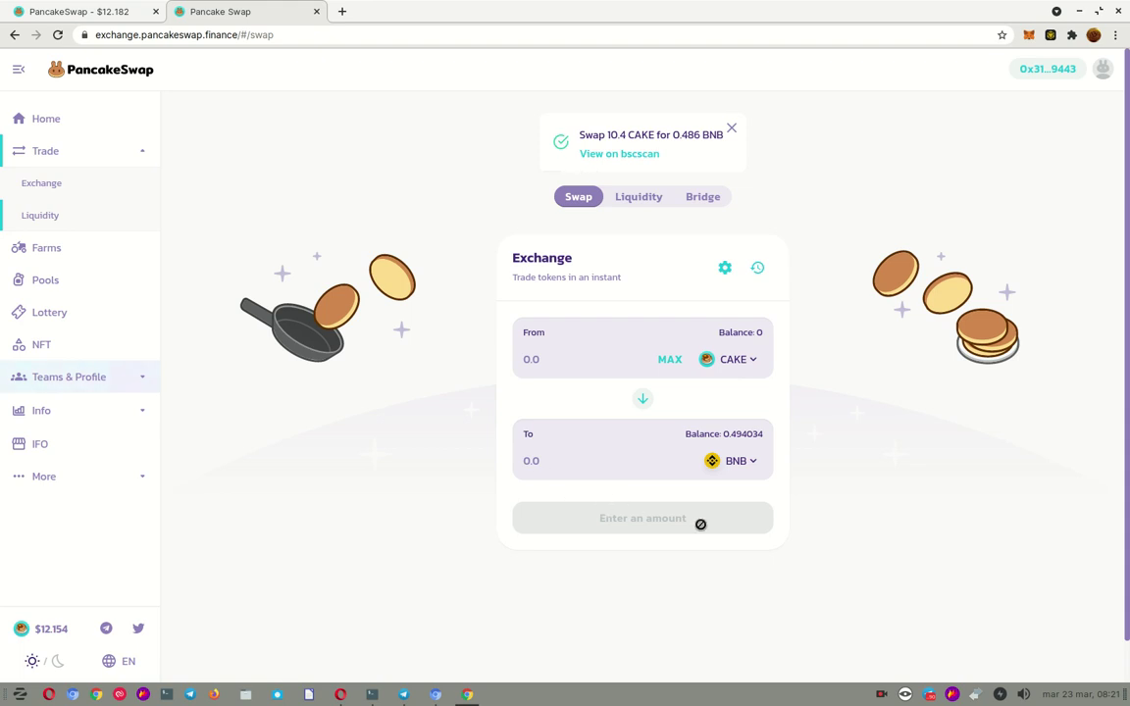
- Start a new add-liquidity form and enter the maximum available BNB amount
click(38, 217)
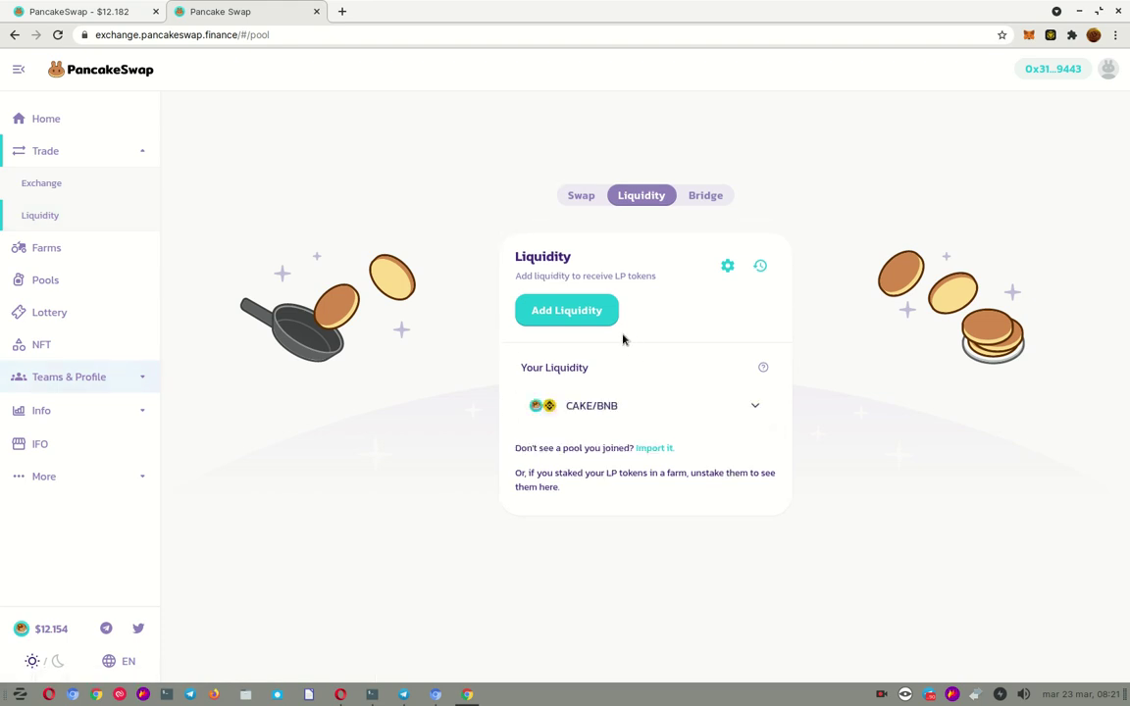
click(580, 312)
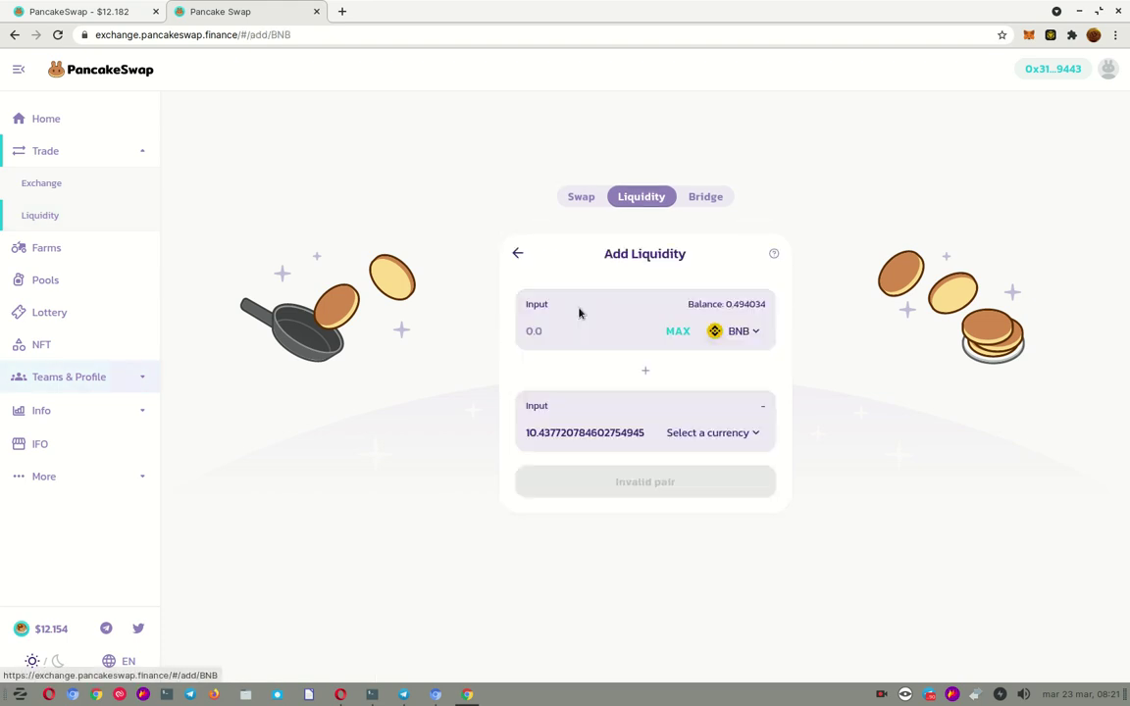
click(677, 333)
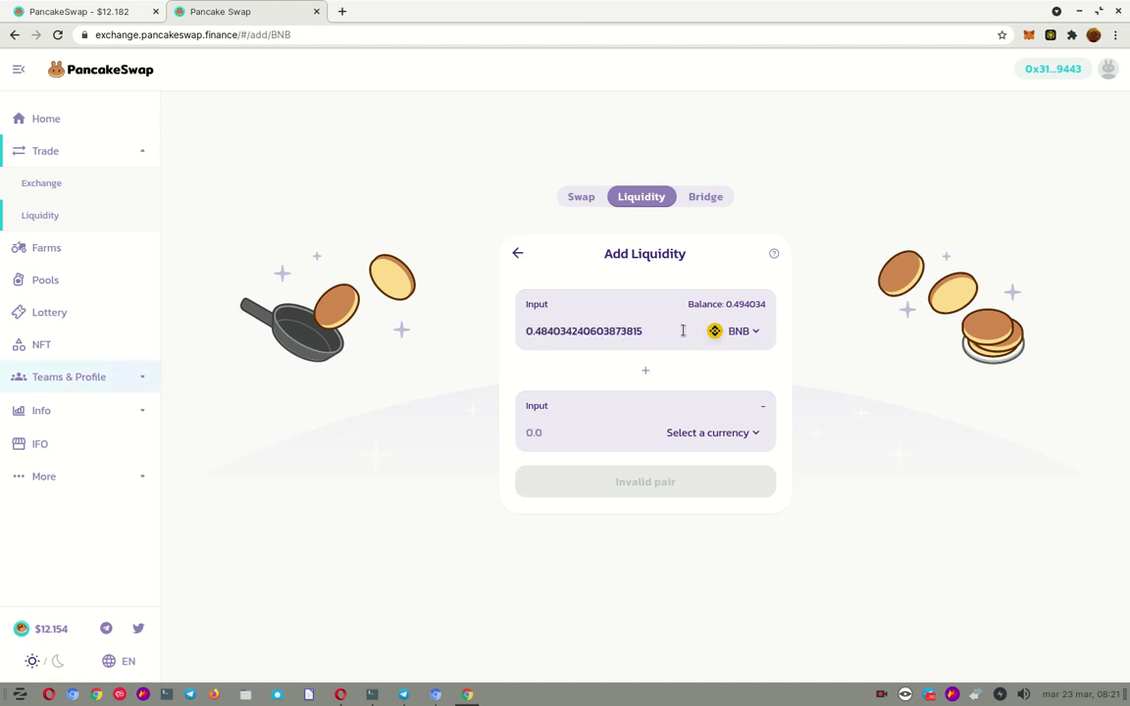
- Search for CAKE and choose it to pair with BNB in the add-liquidity form
click(708, 433)
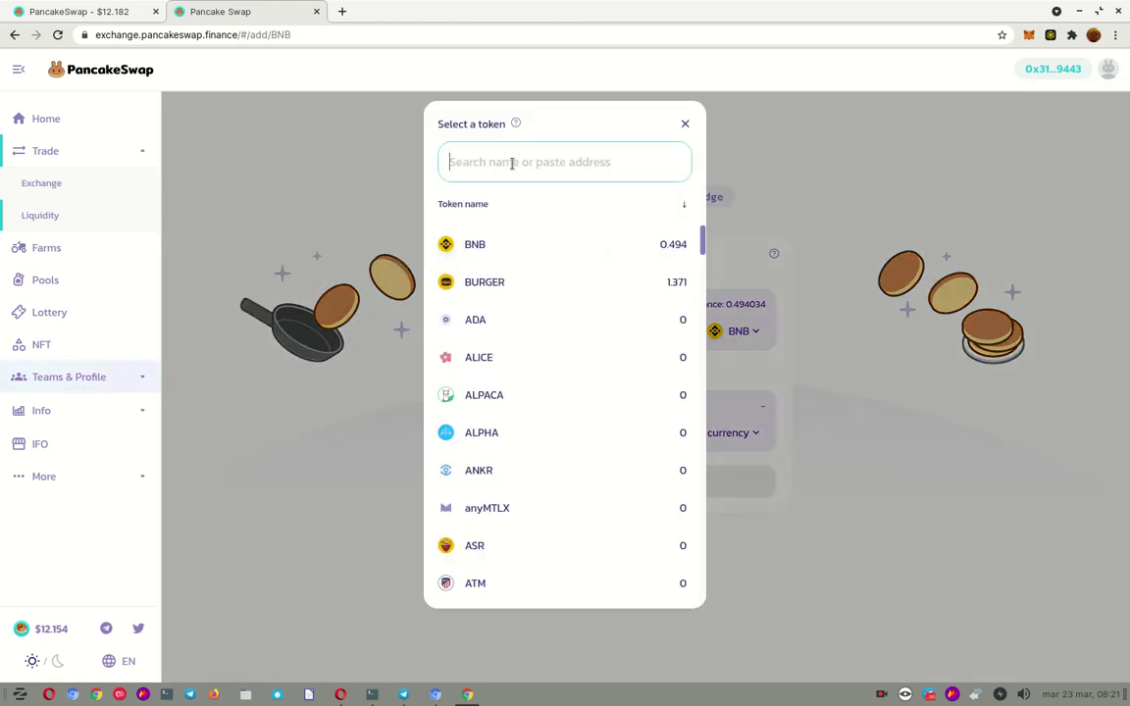
text(CAKE)
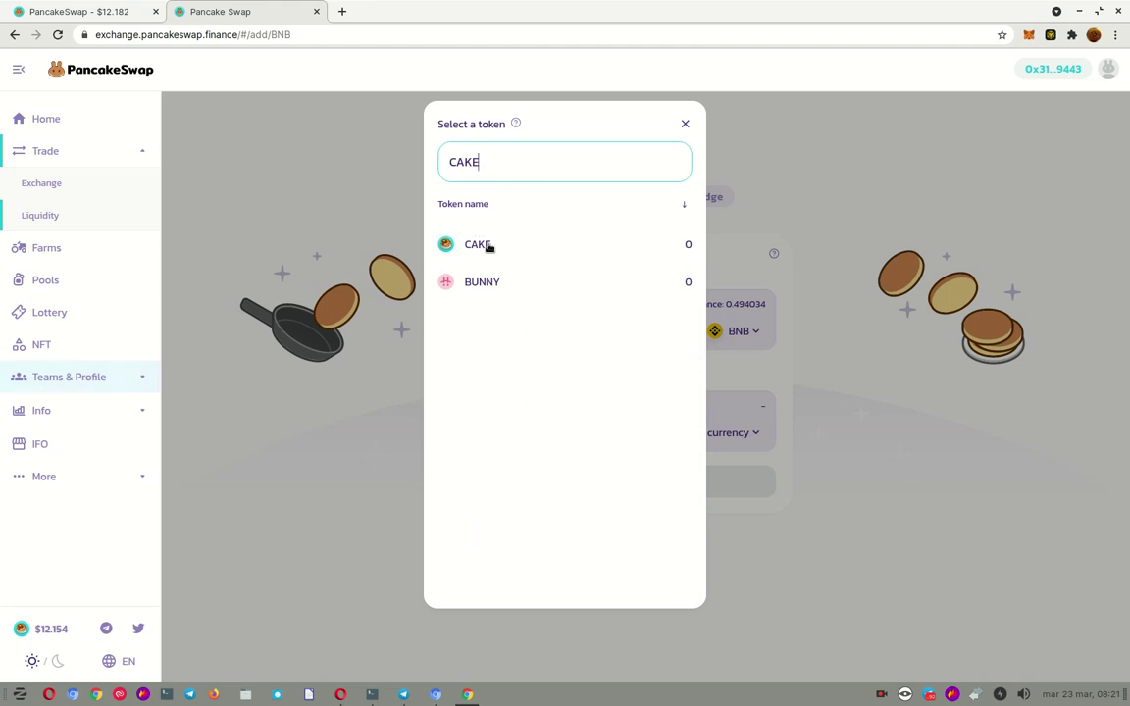
click(481, 245)
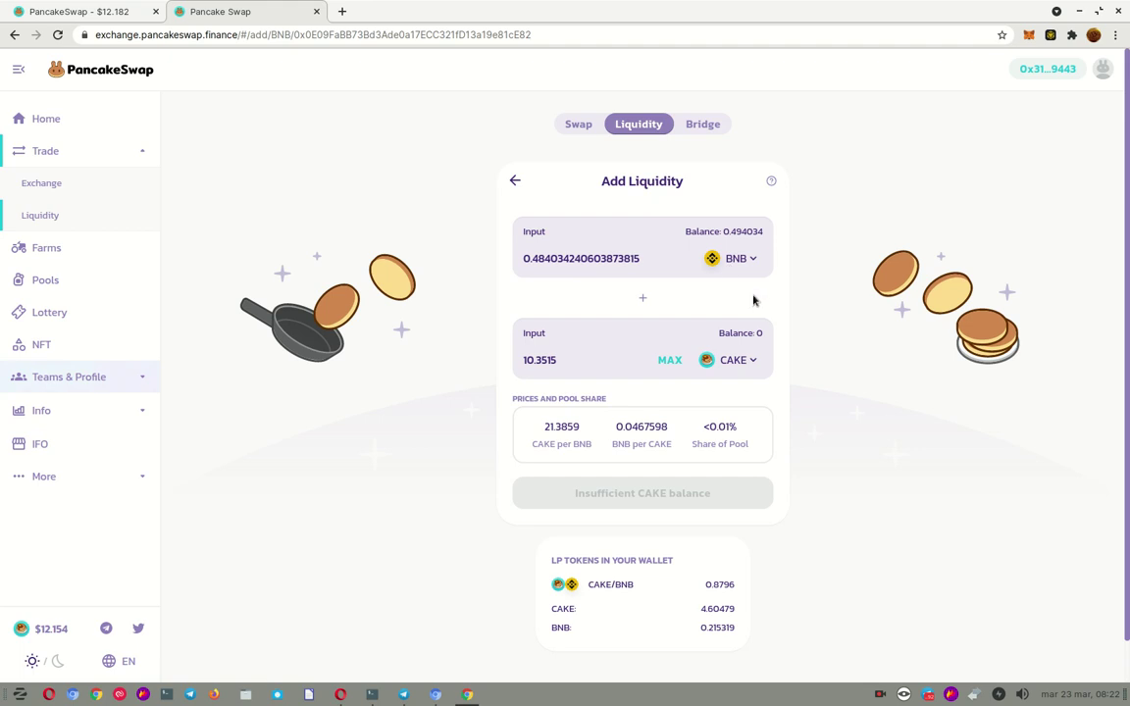
- Try the maximum CAKE and maximum BNB amounts alternately in the add-liquidity form
scroll(645, 280, down, 1)
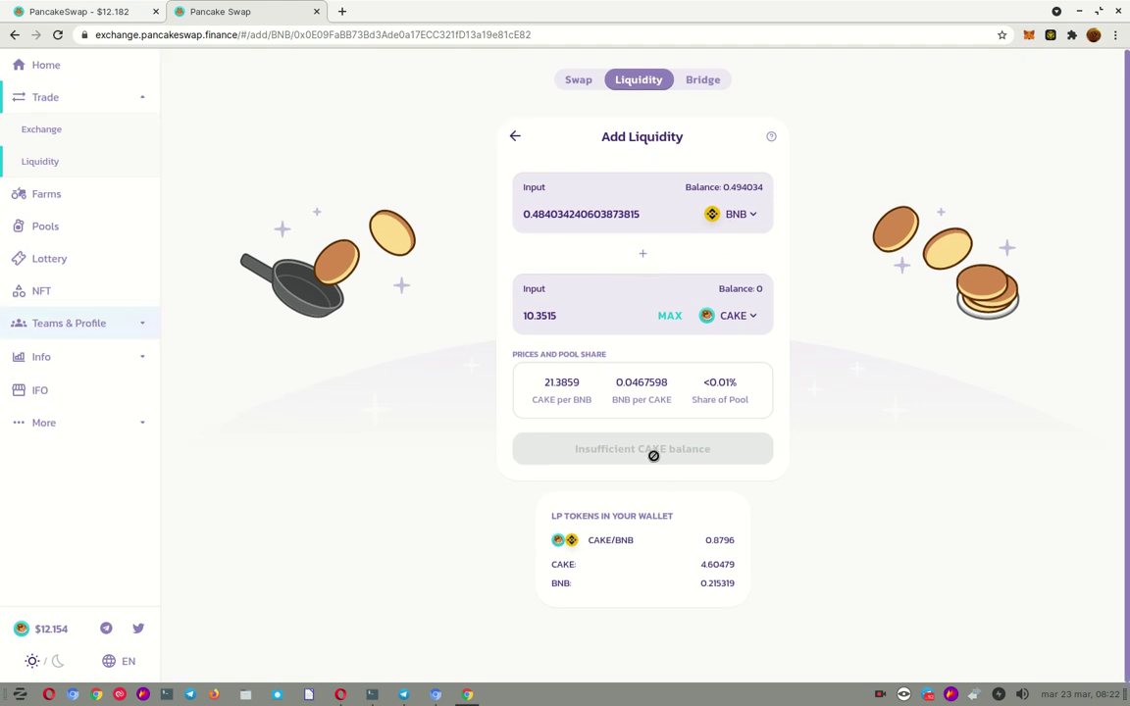
click(672, 315)
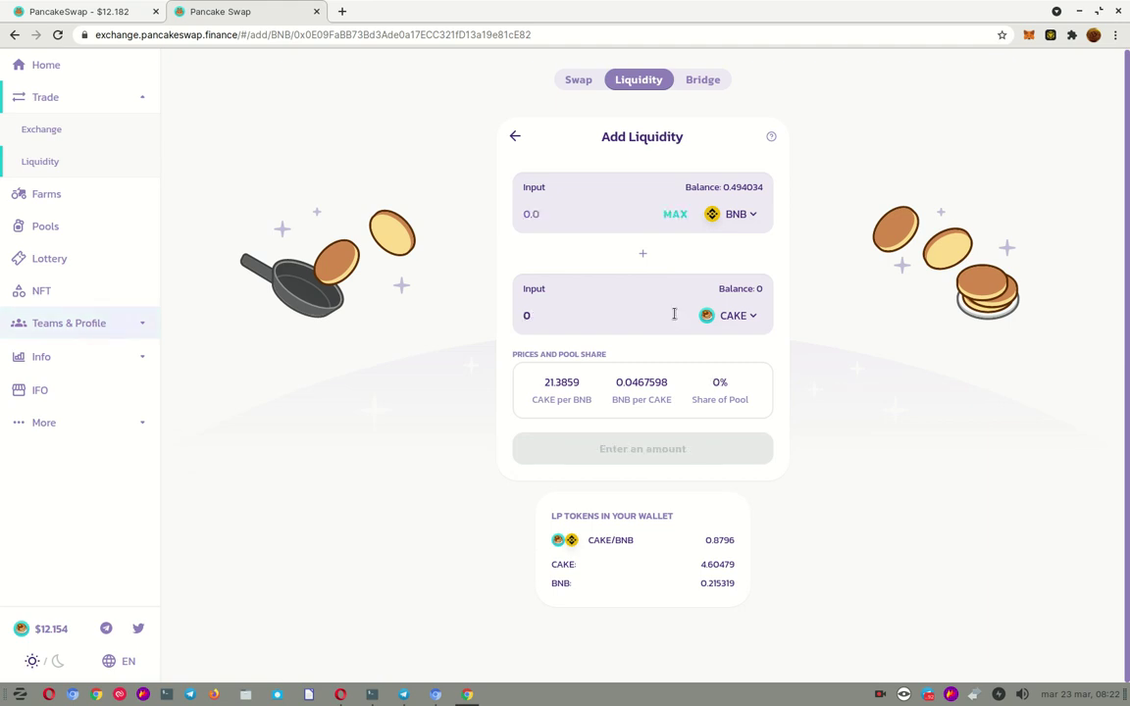
click(674, 214)
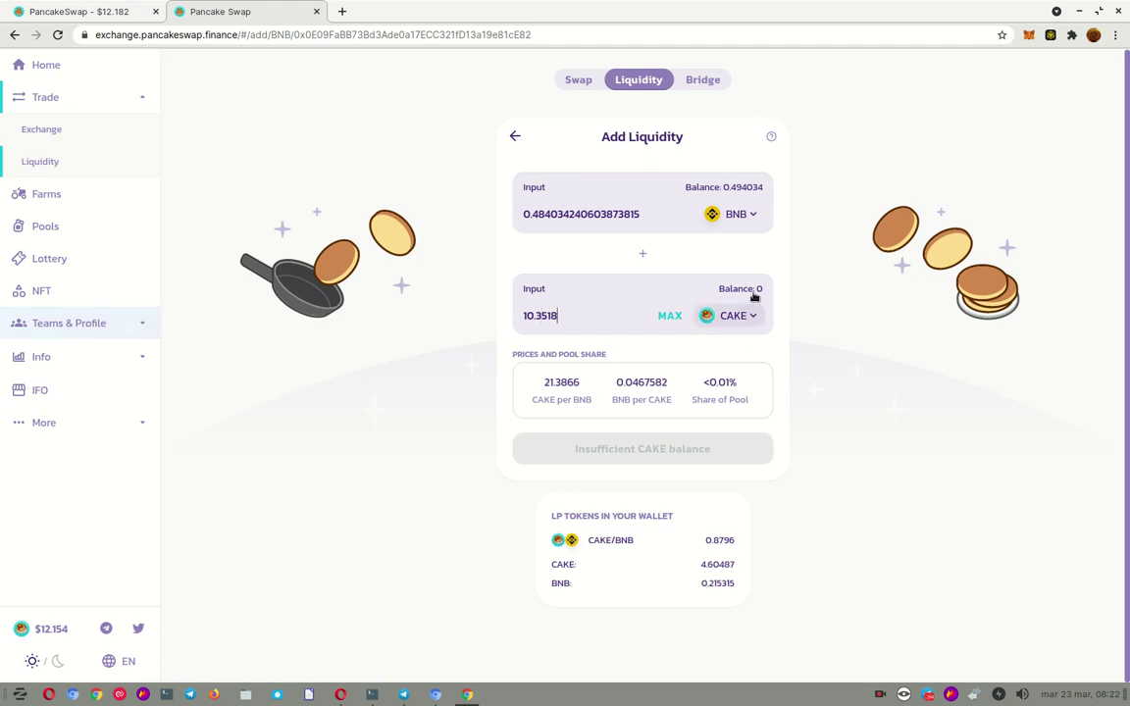
click(751, 291)
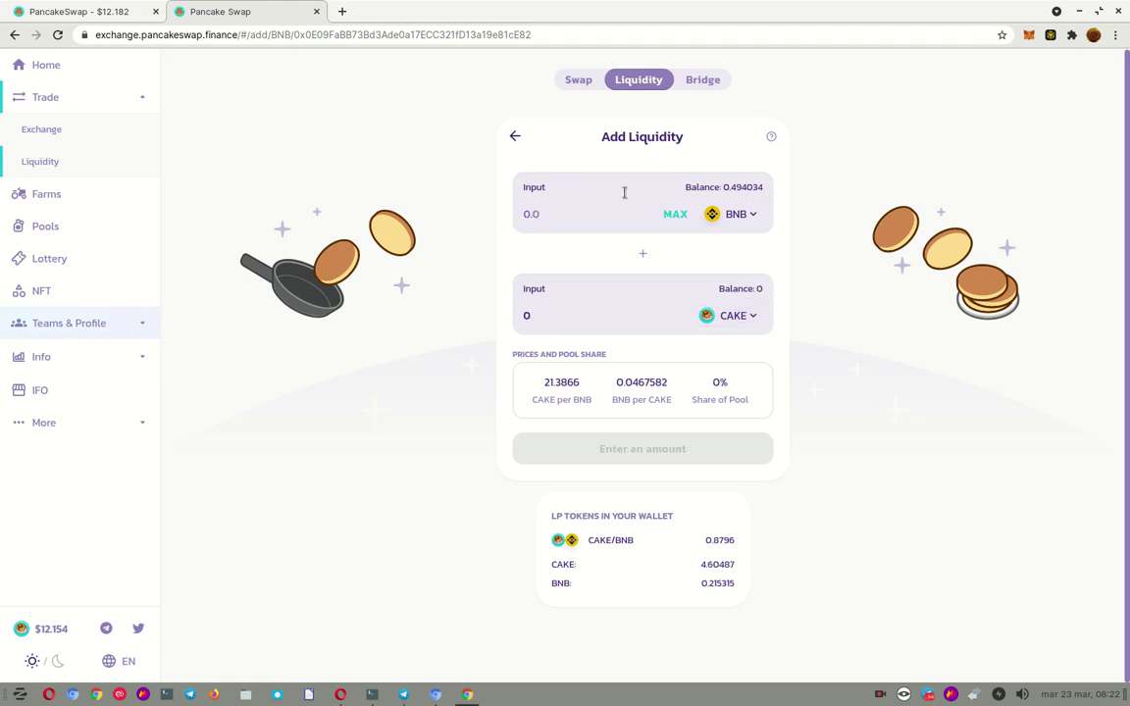
click(675, 213)
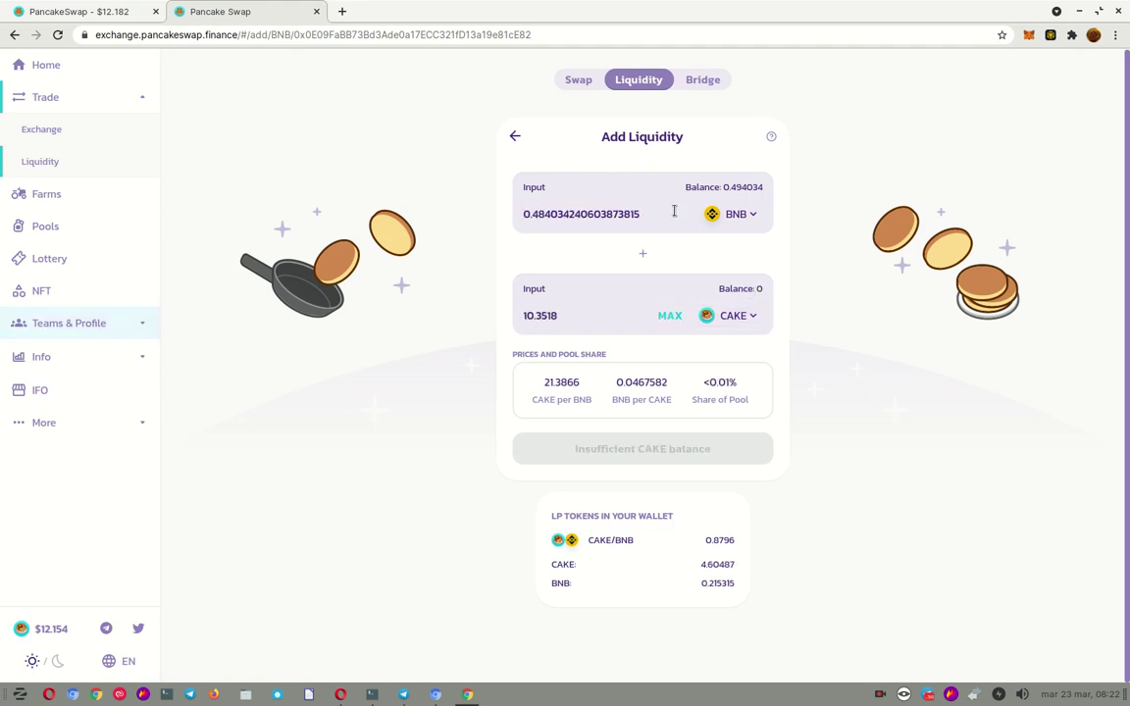
click(671, 315)
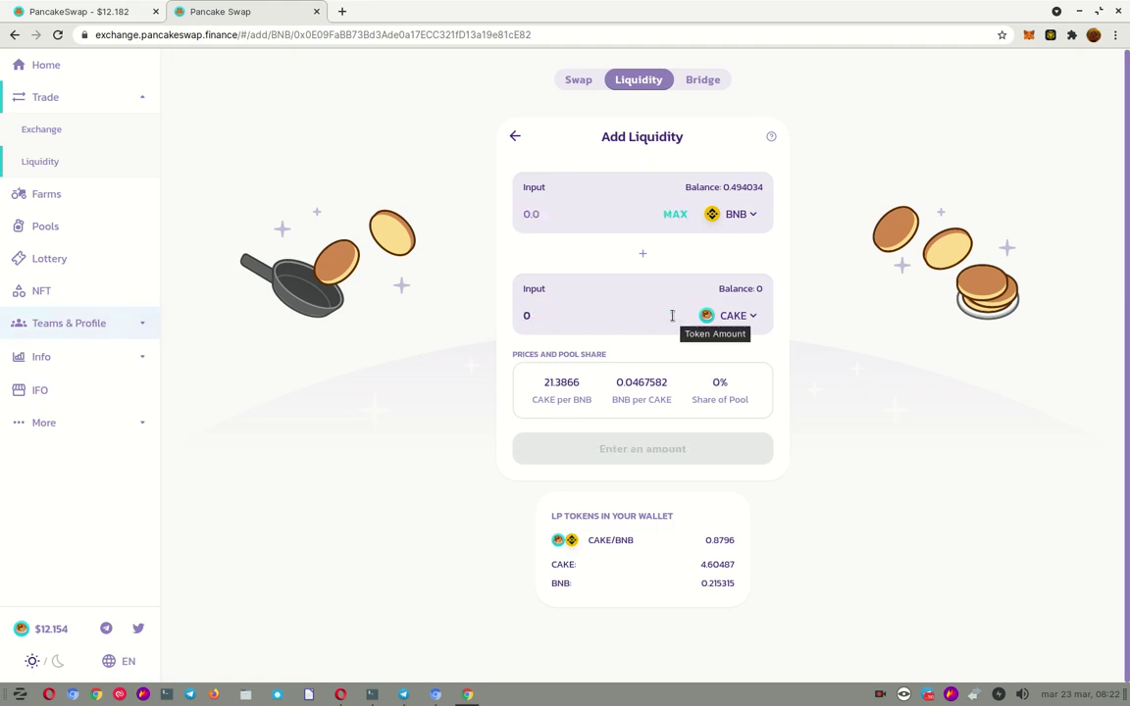
click(675, 213)
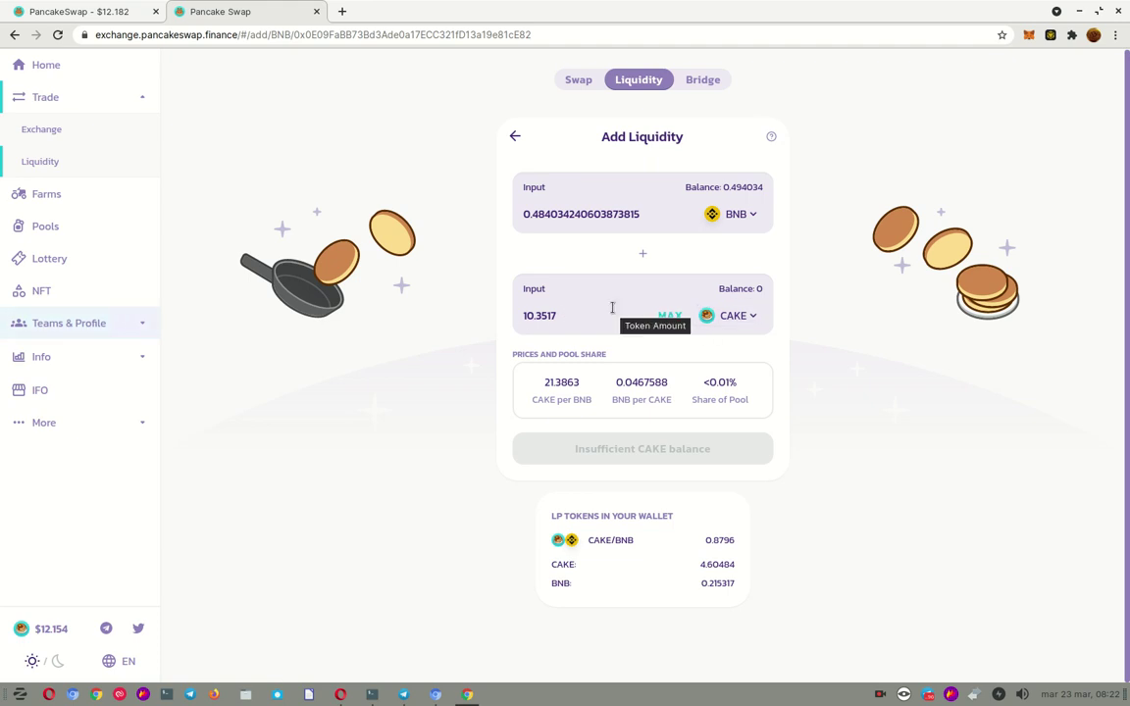
- Return to the token exchange form, set CAKE as the token to swap from and enter its maximum amount
click(44, 130)
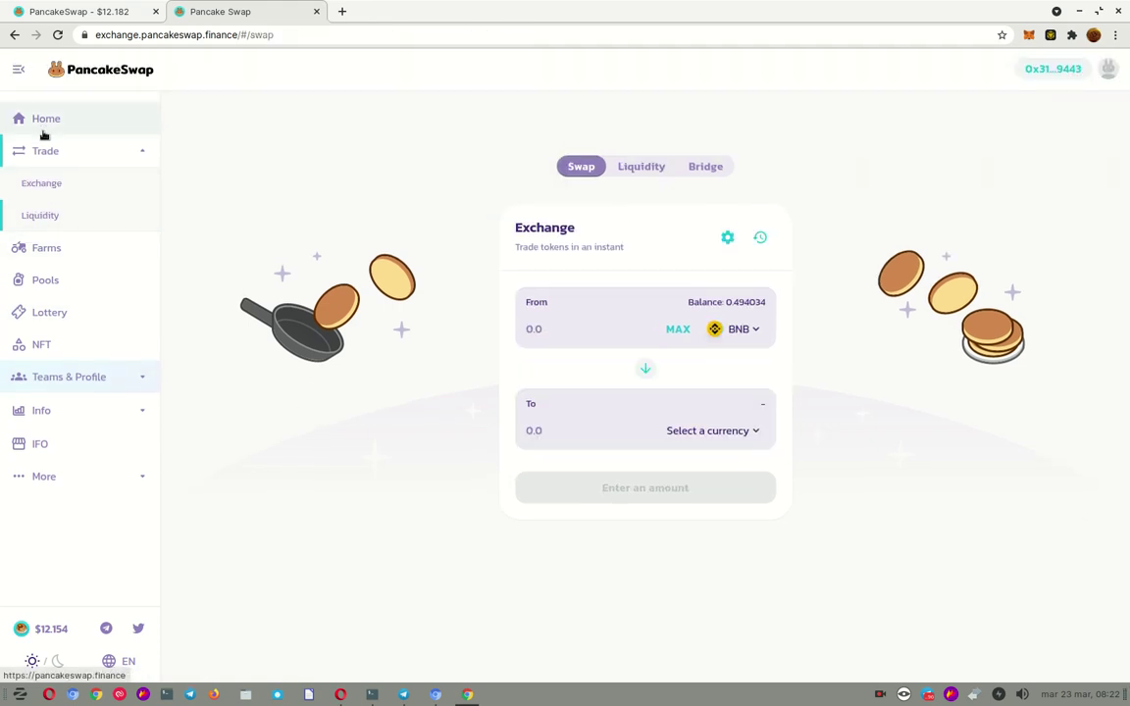
click(737, 331)
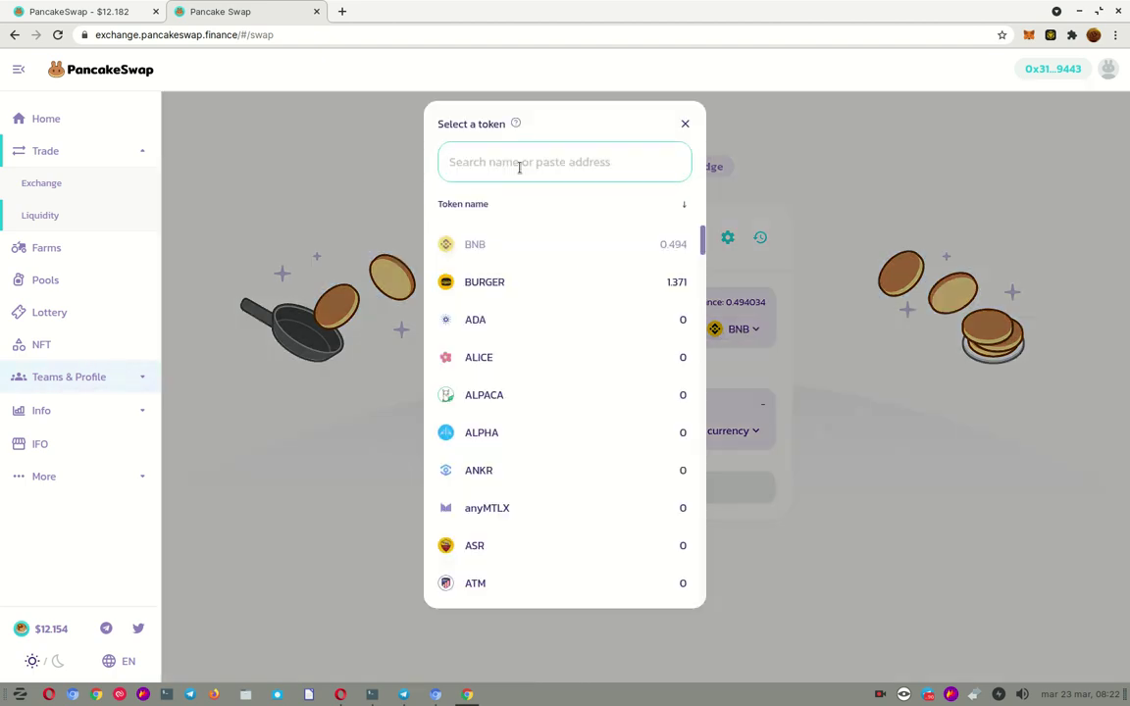
text(CAKE)
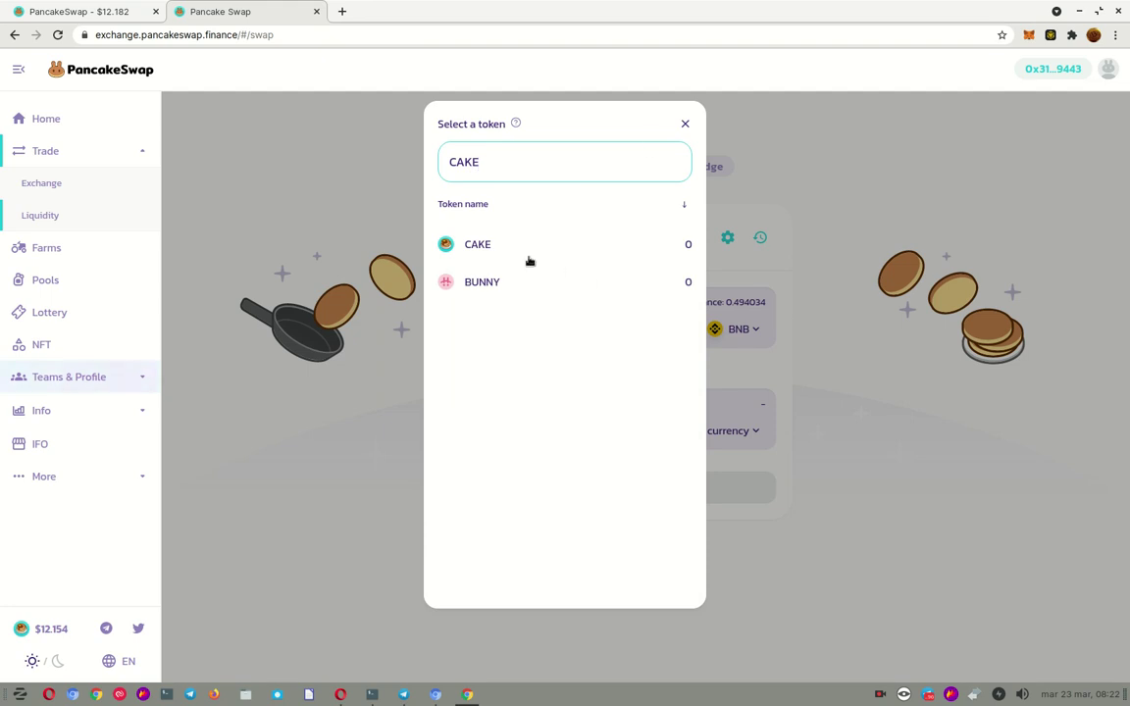
click(481, 250)
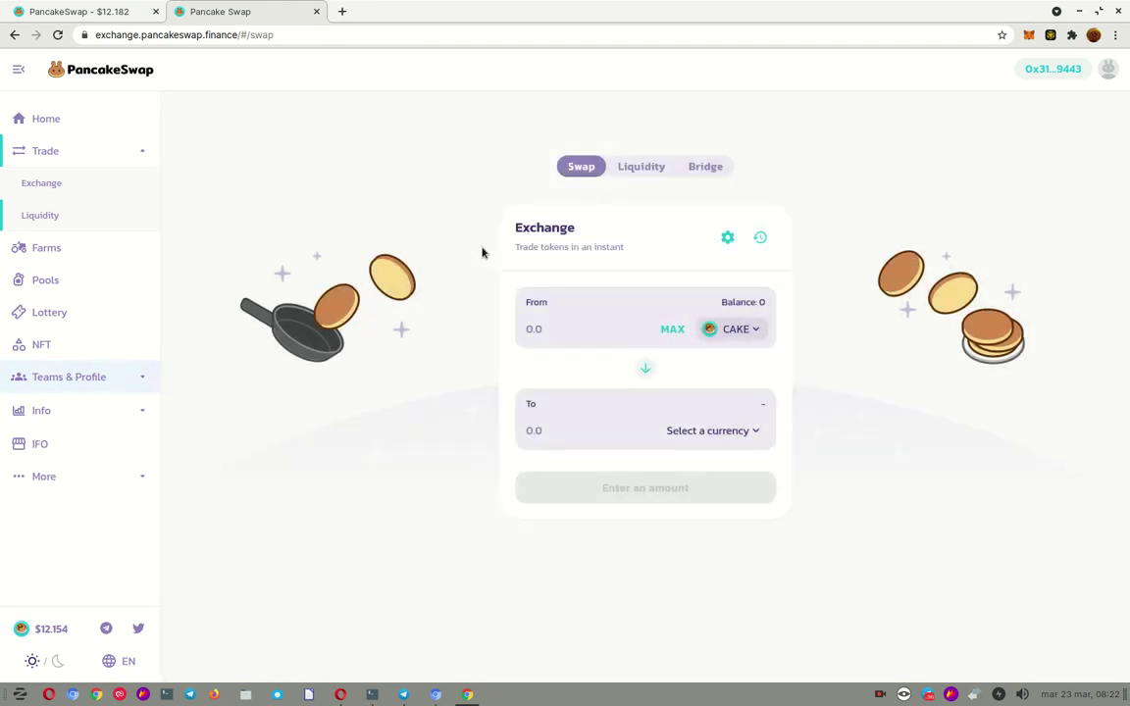
click(675, 331)
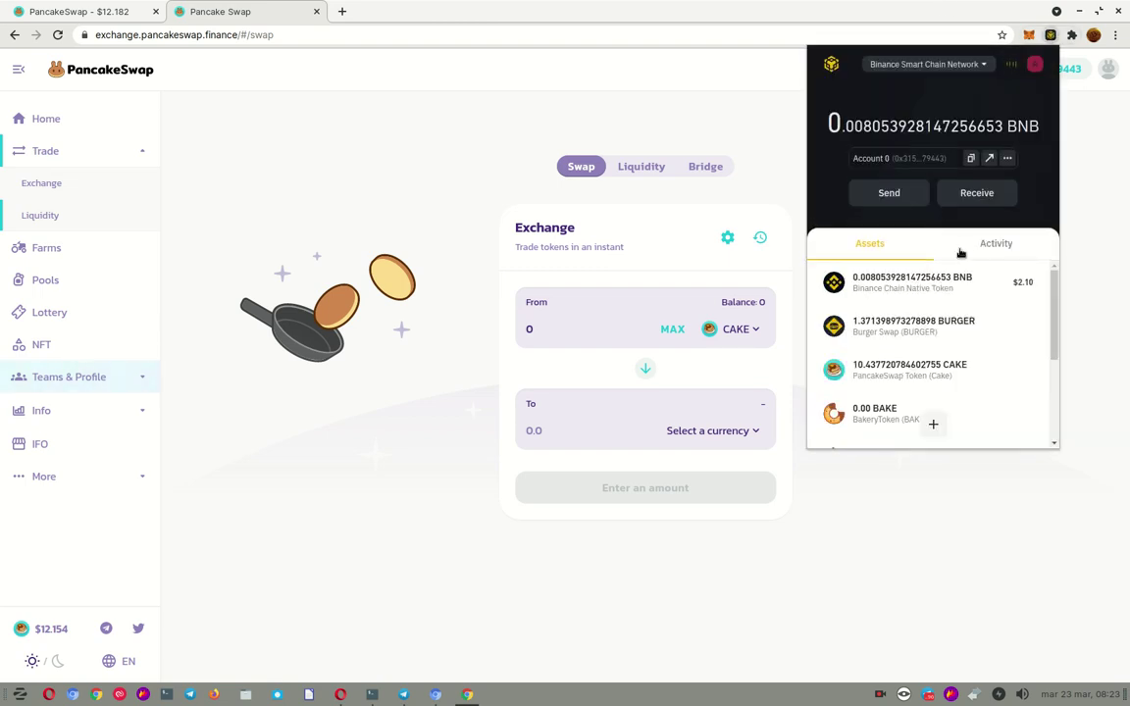
- Check the CAKE and BNB balances in the wallet's asset list and close the wallet
scroll(976, 357, down, 2)
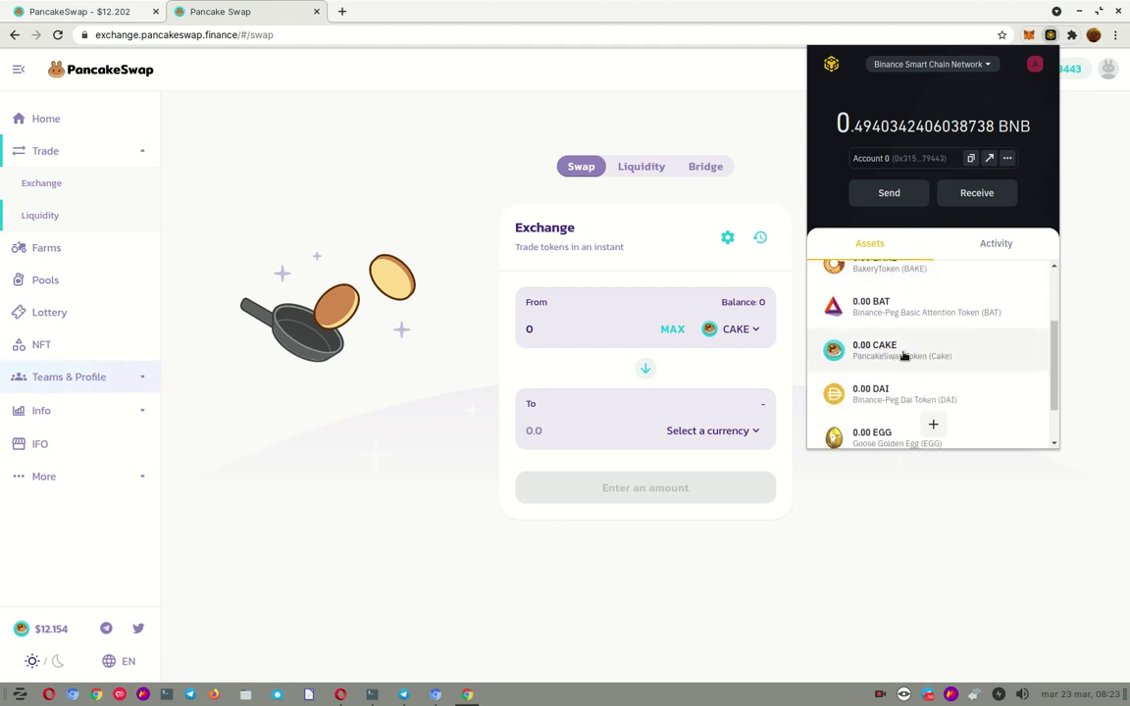
scroll(903, 356, up, 3)
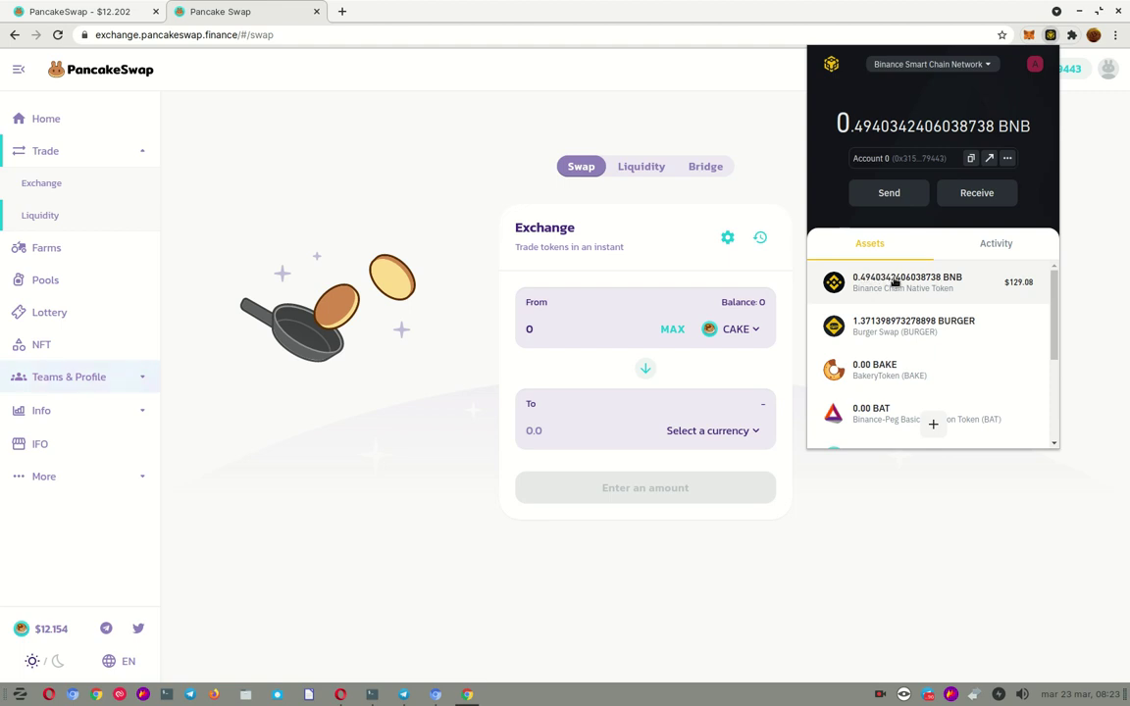
click(752, 101)
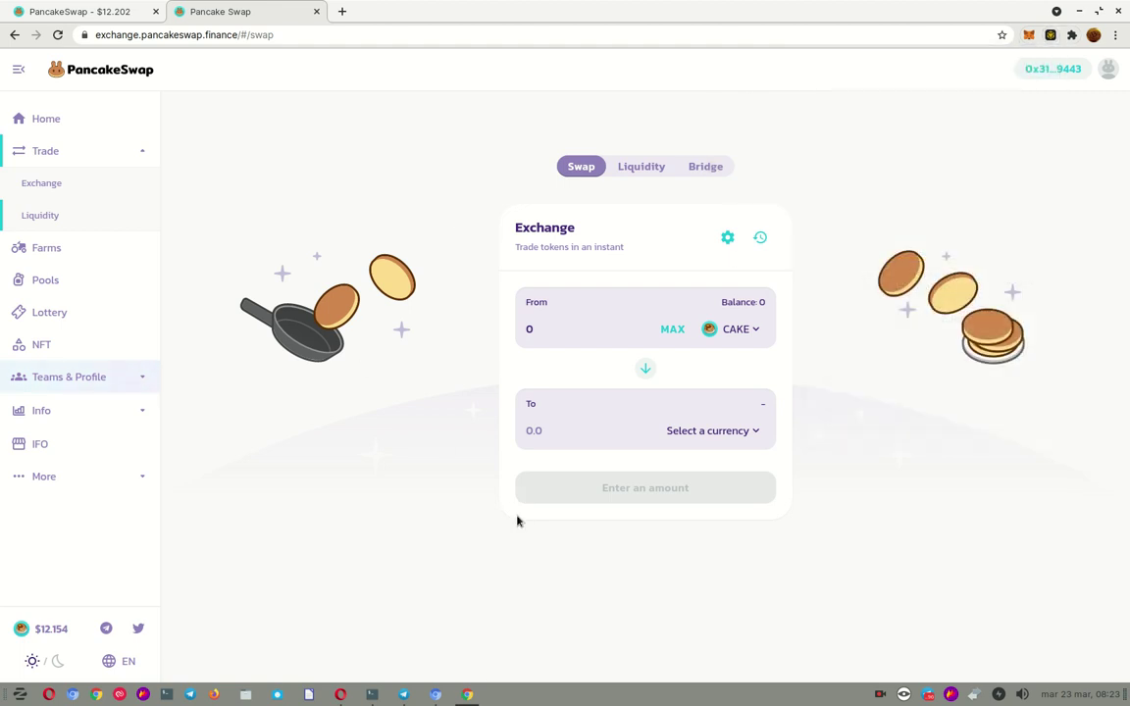
- Set BNB as the token to swap from, then search for CAKE and choose it as the token to receive
click(734, 330)
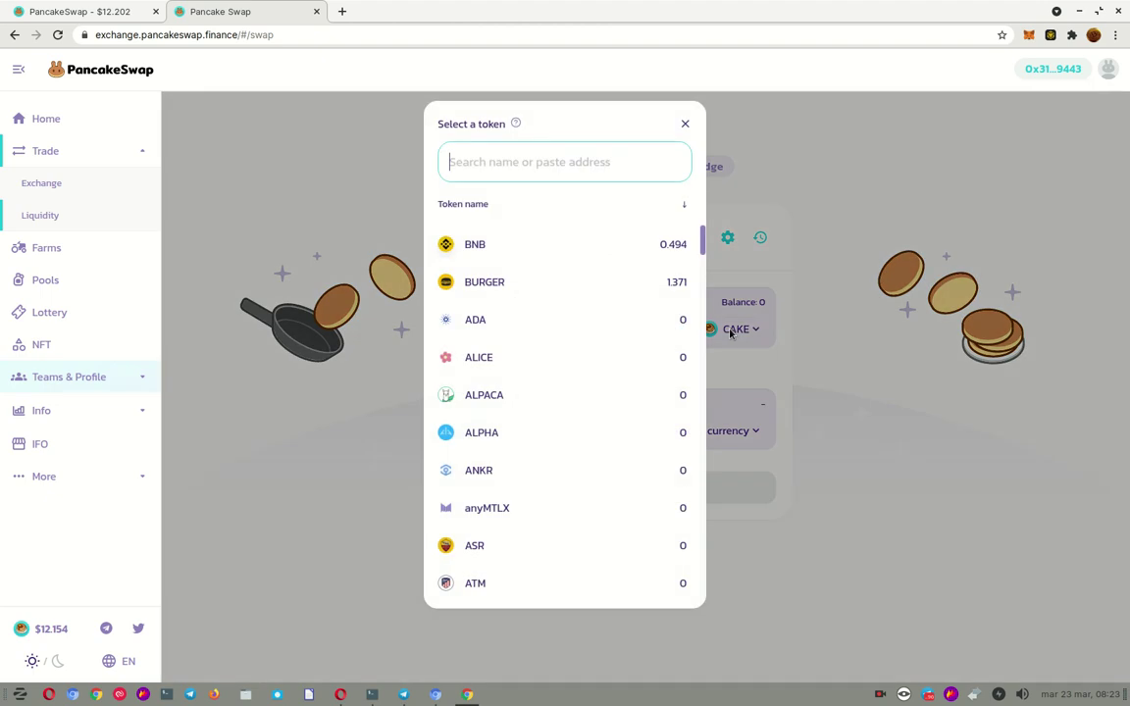
click(461, 244)
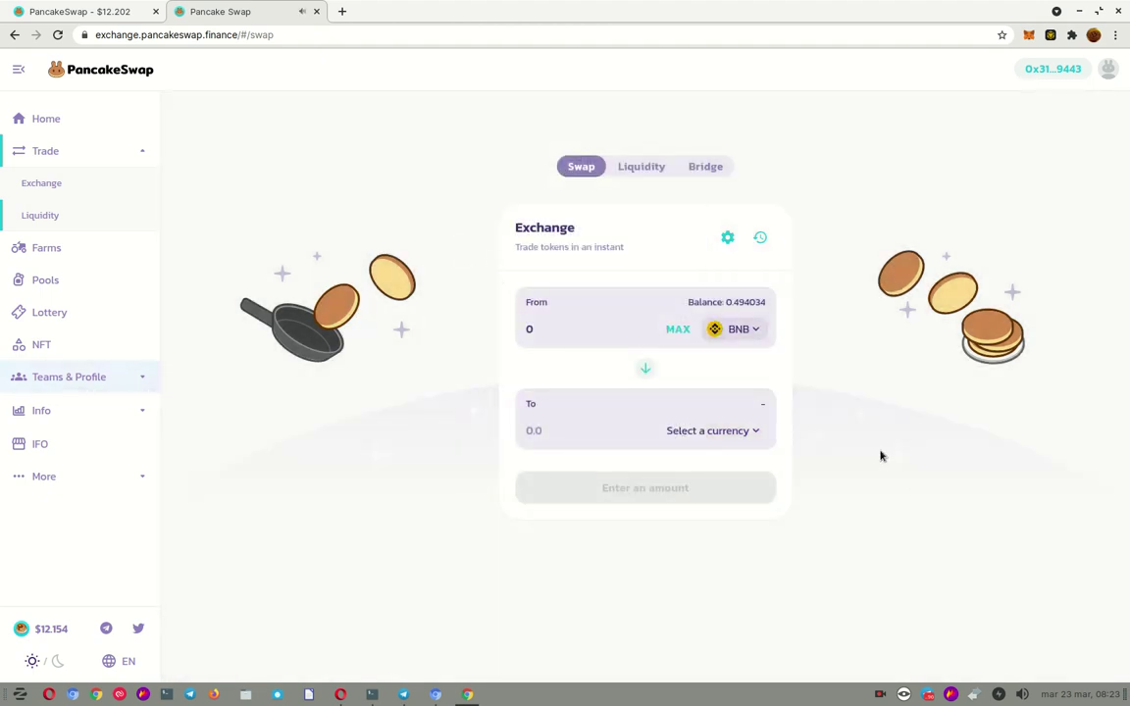
click(735, 433)
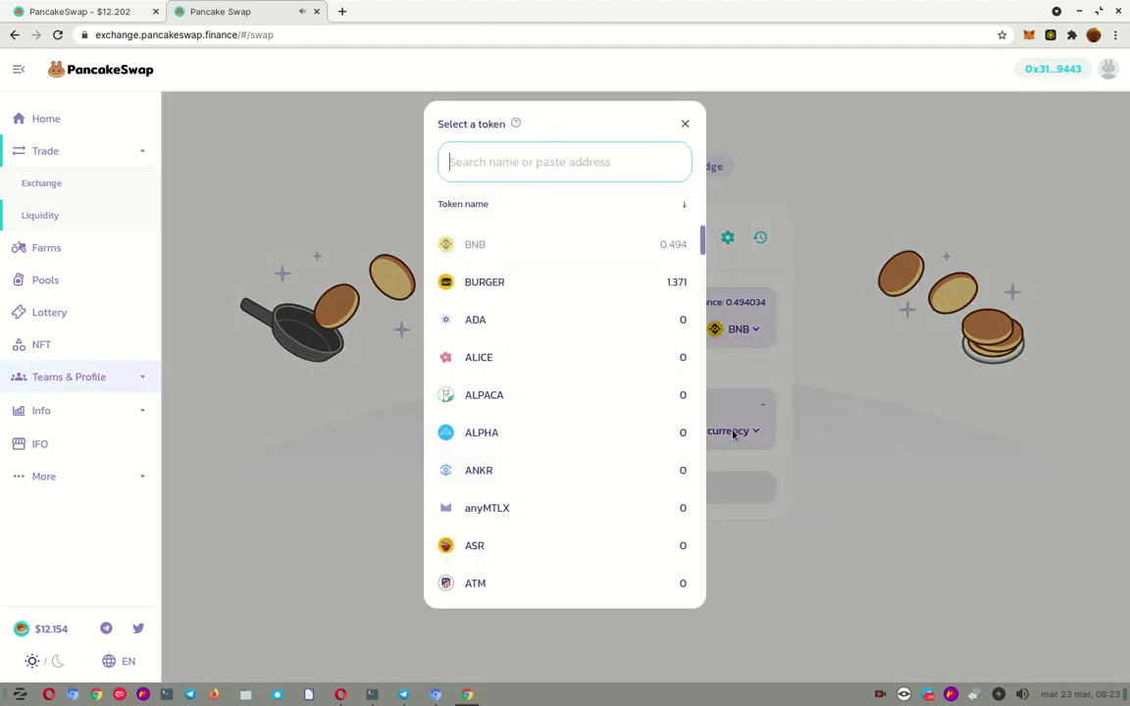
text(A)
key(BackSpace)
text(CA)
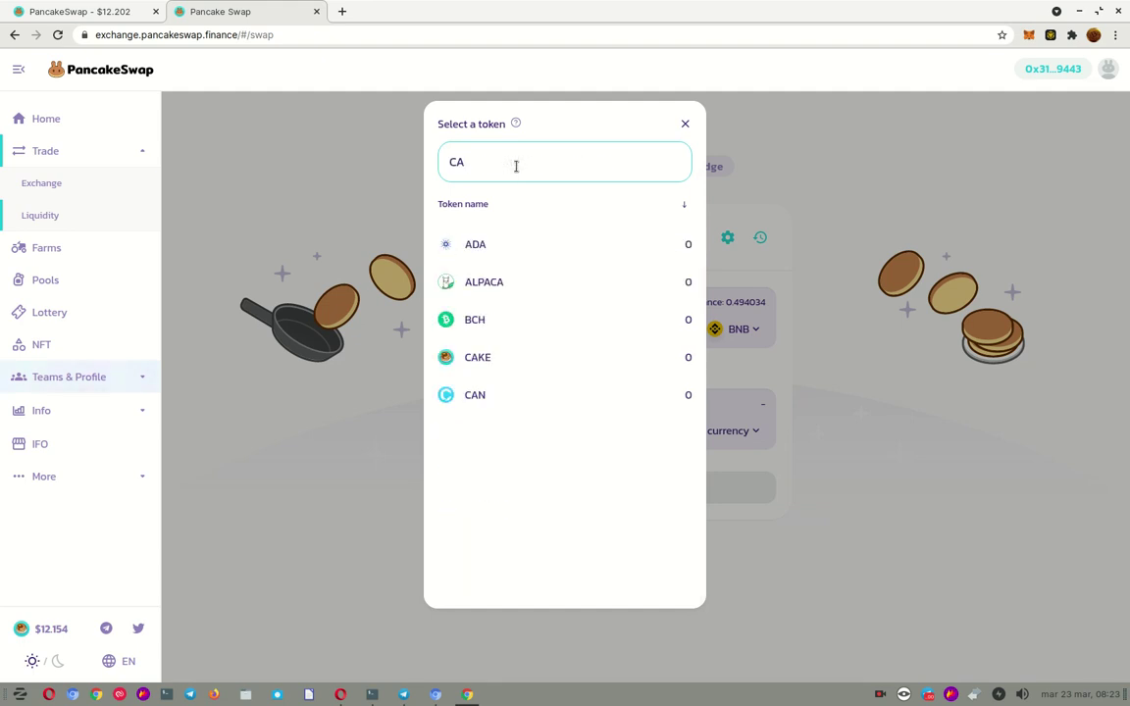
text(KE)
click(471, 245)
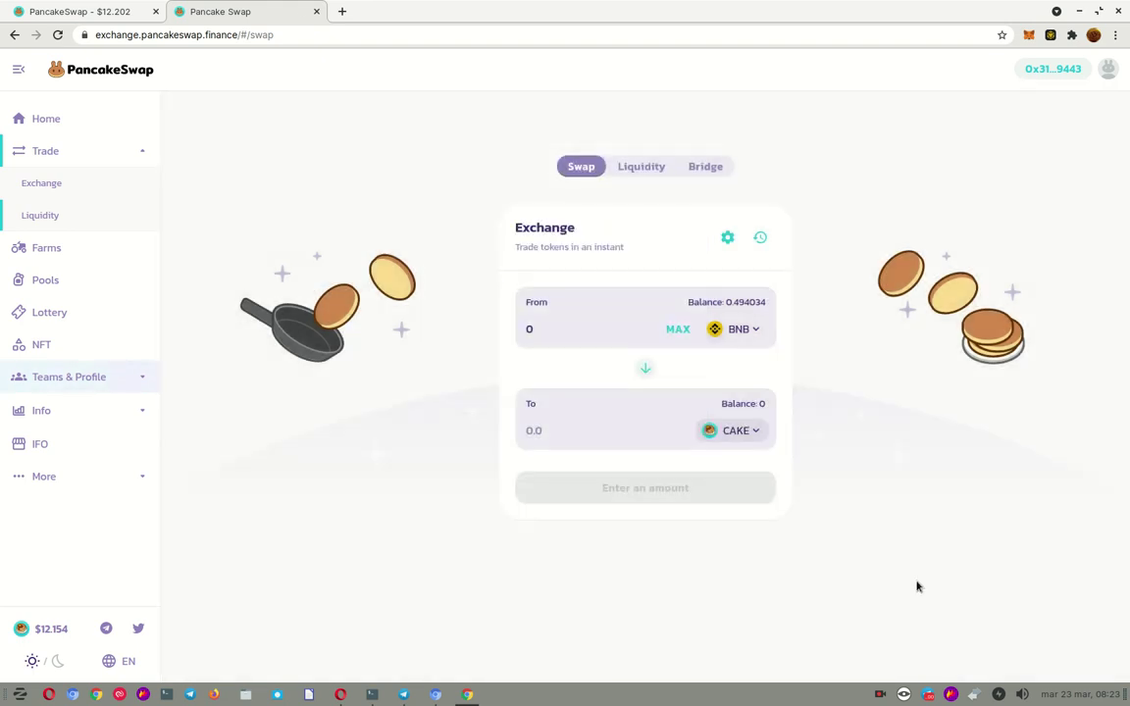
- Swap 0.48 BNB for CAKE, approve the transaction in the wallet and close the submission notice
click(676, 330)
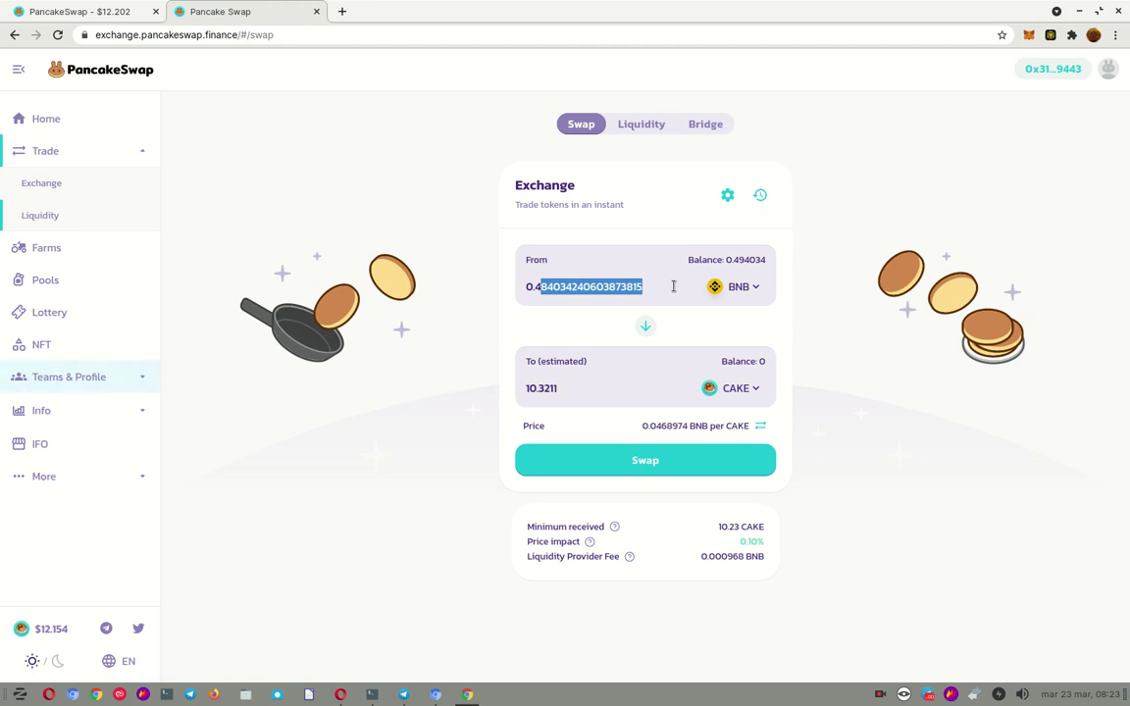
text(8)
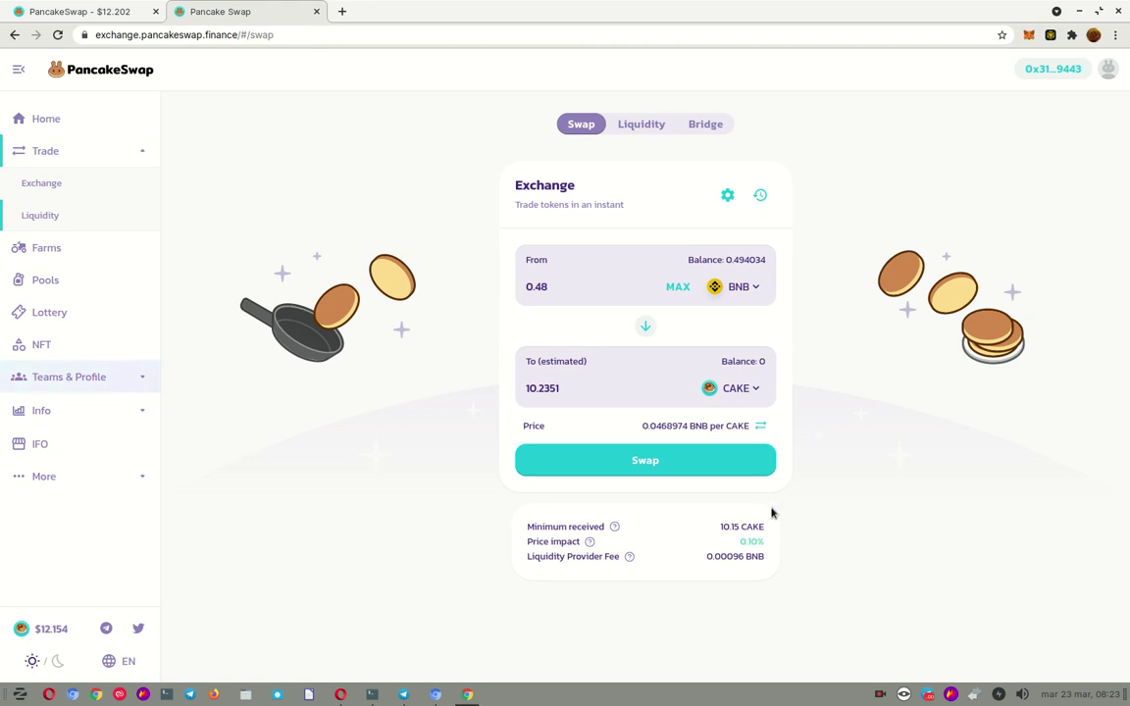
click(648, 462)
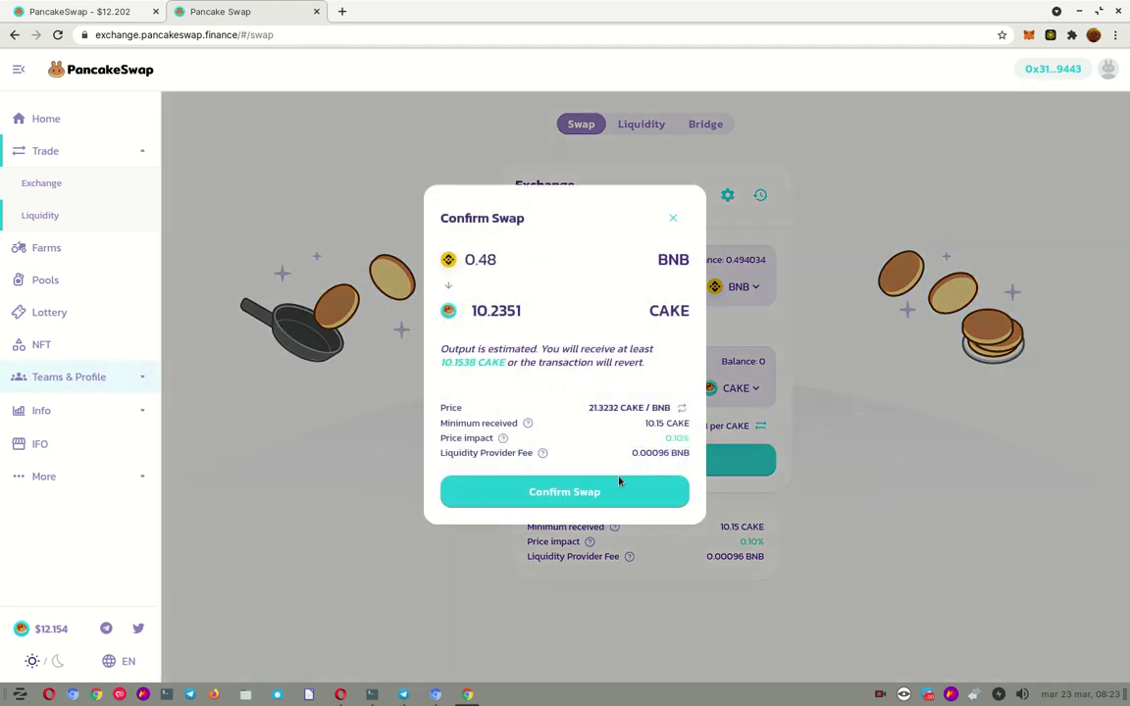
click(560, 491)
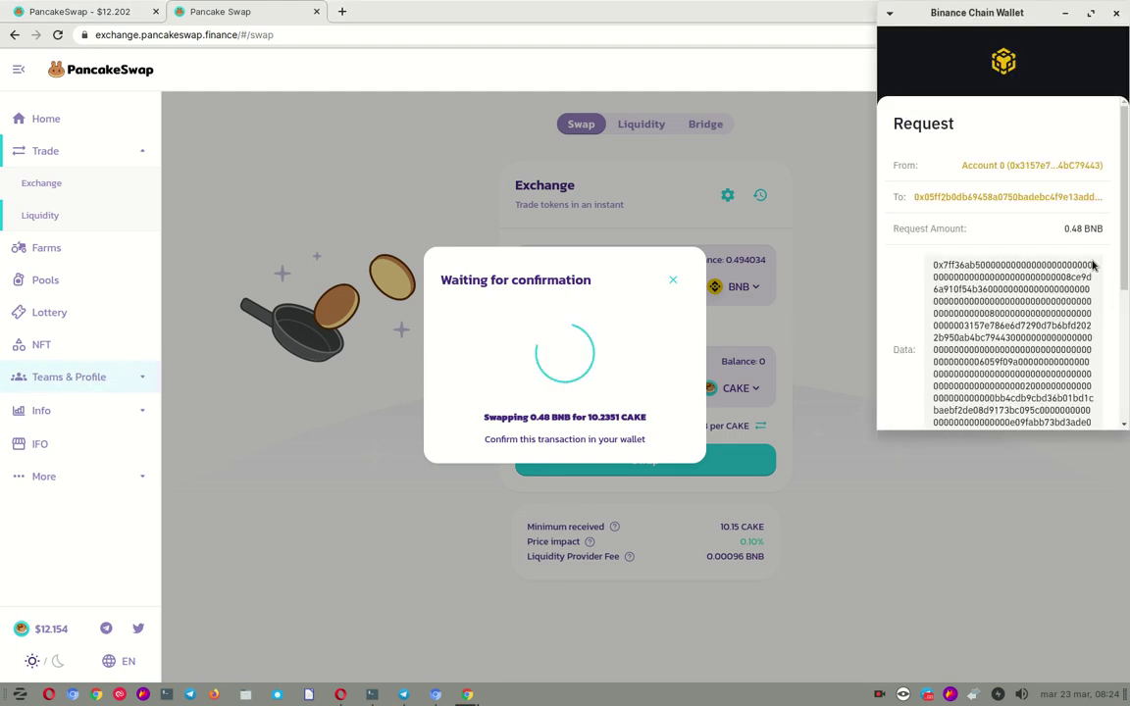
scroll(1057, 255, down, 5)
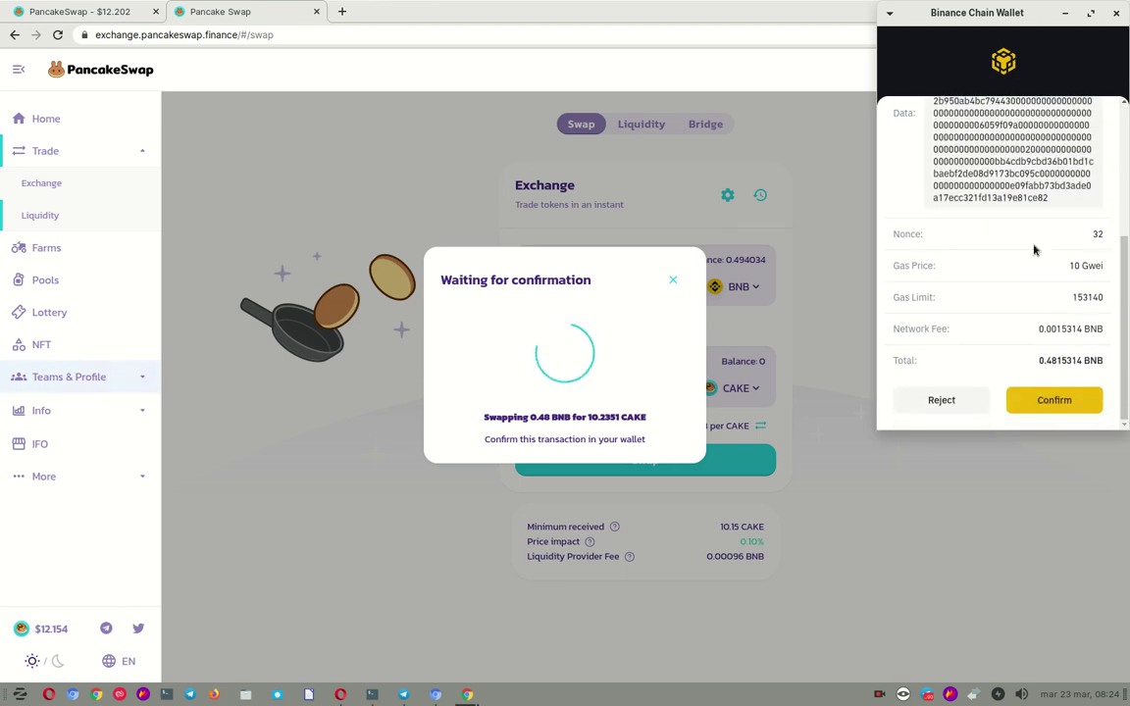
click(1054, 400)
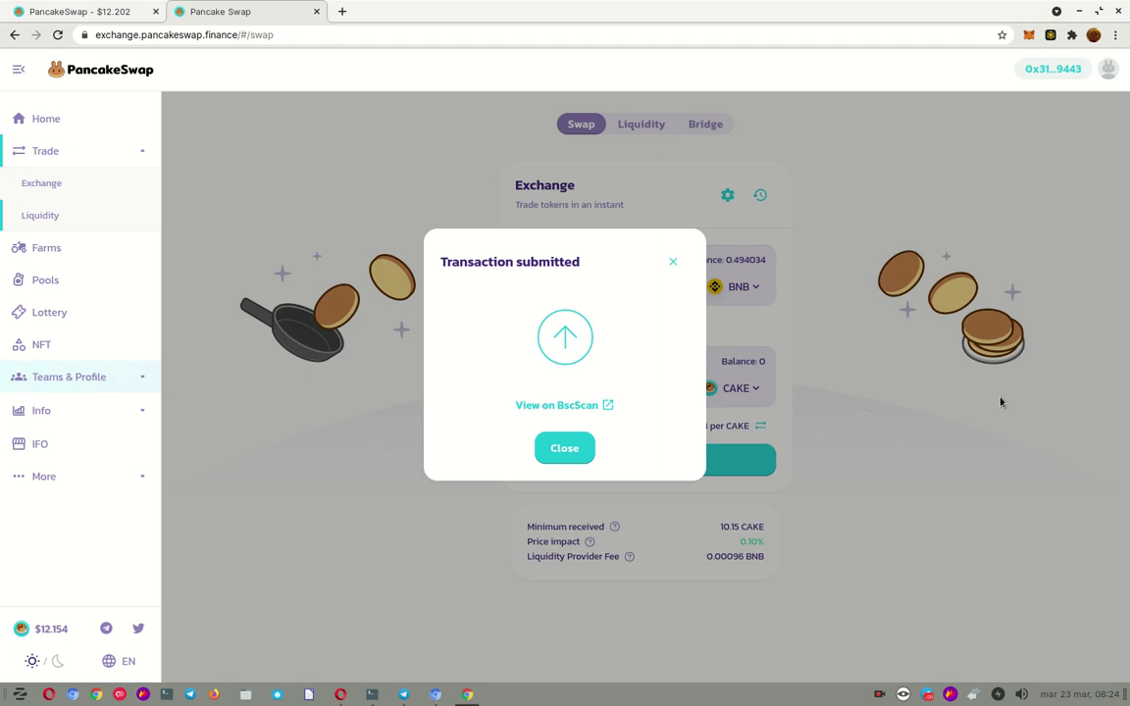
click(564, 449)
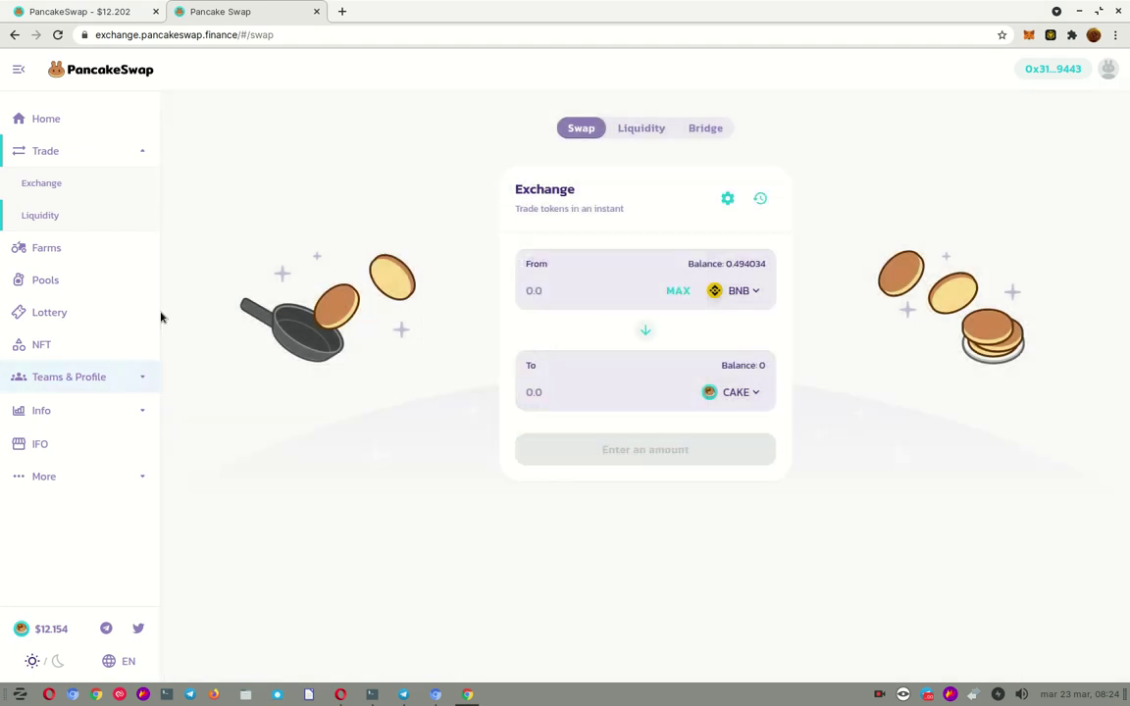
- Start adding liquidity with BNB, then search for CAKE and choose it as the paired token
click(47, 215)
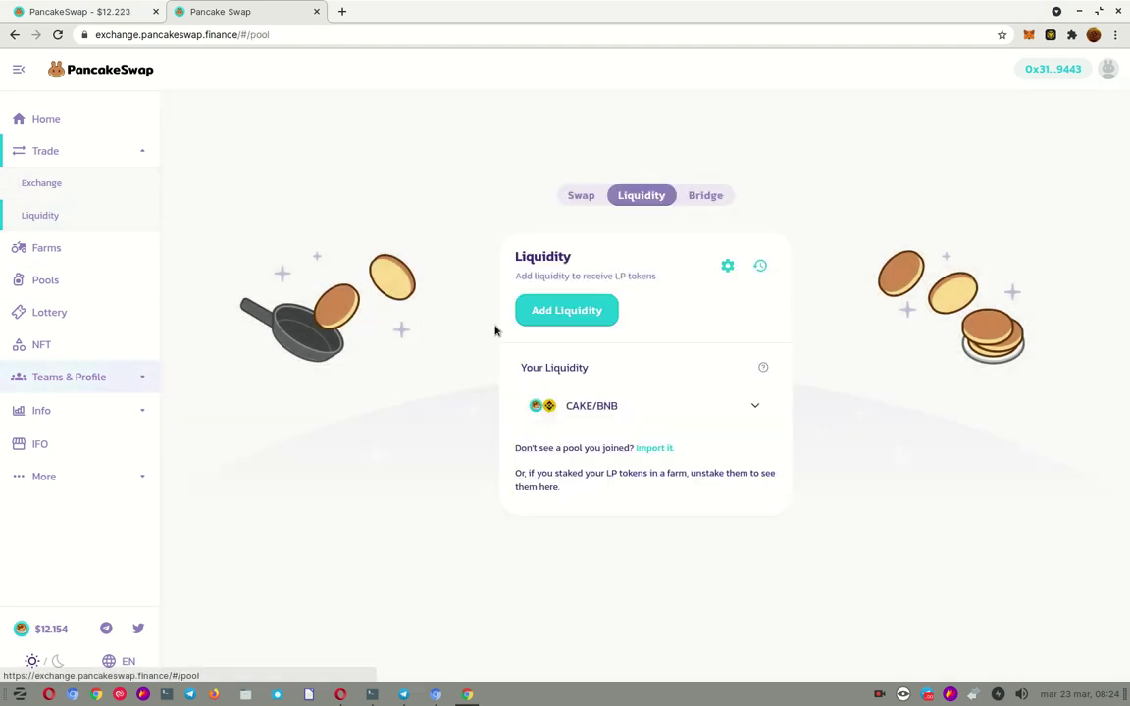
click(585, 310)
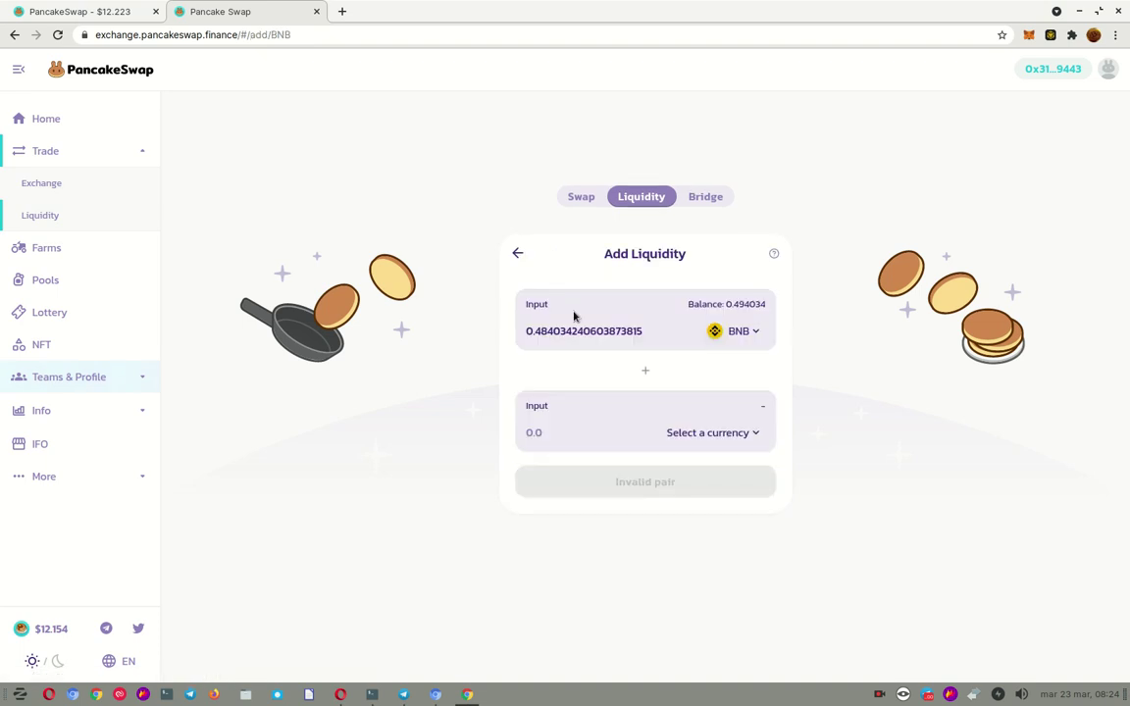
click(735, 434)
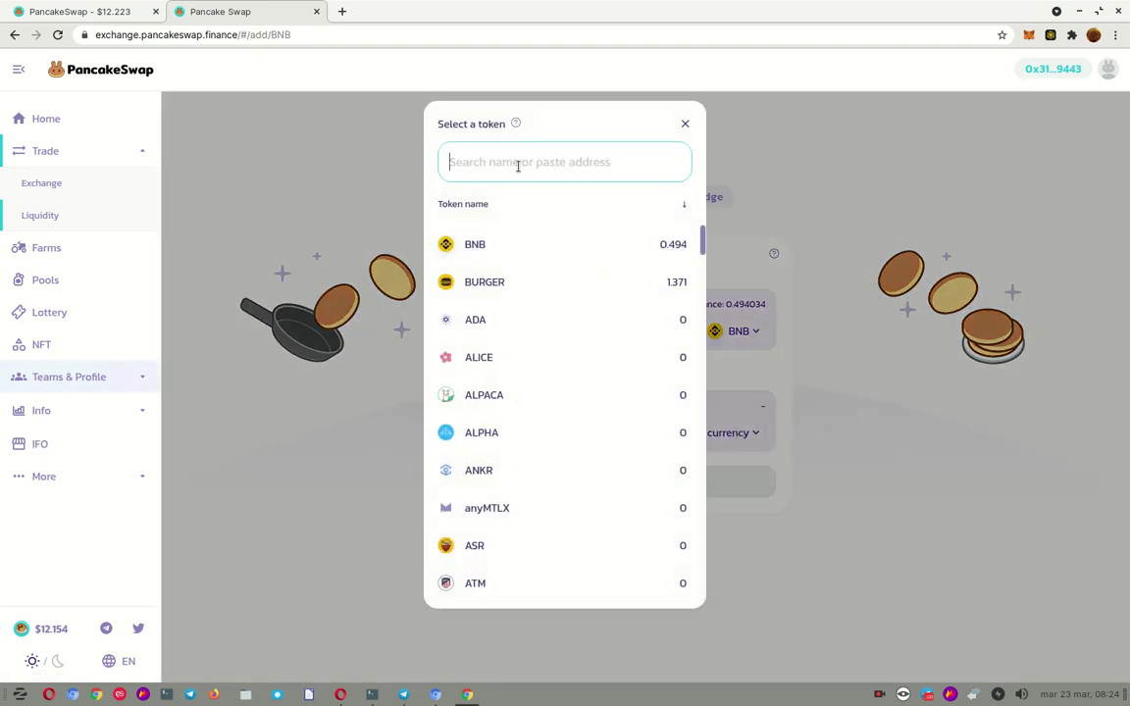
text(CAKE)
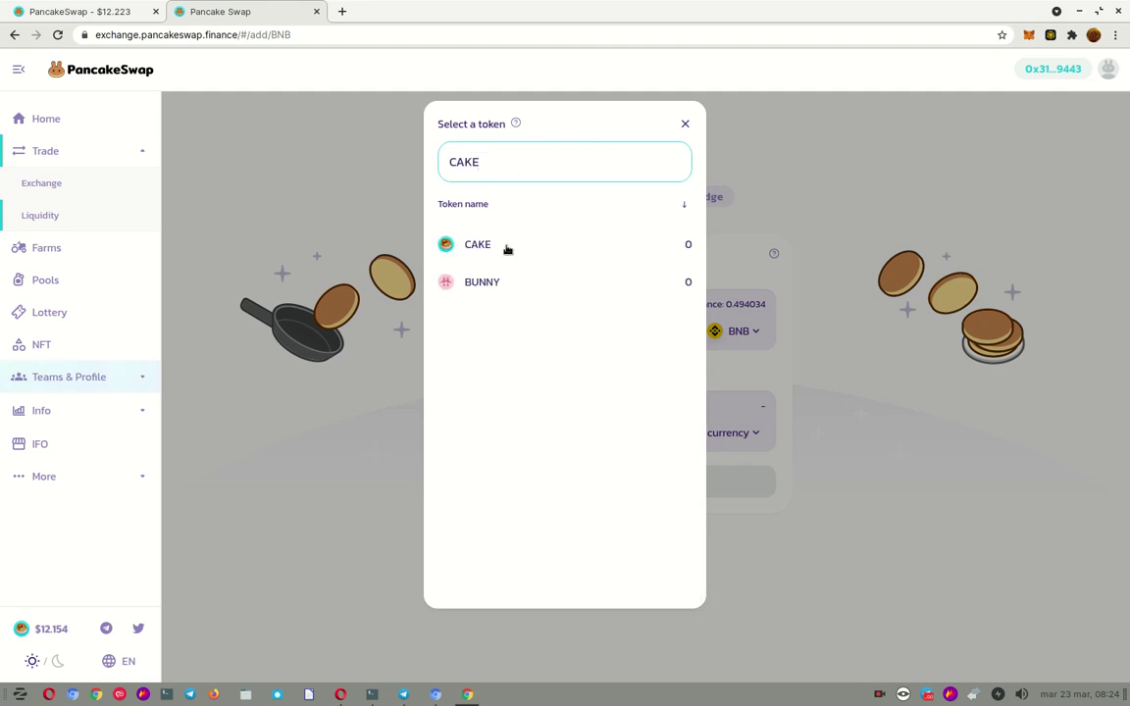
click(479, 248)
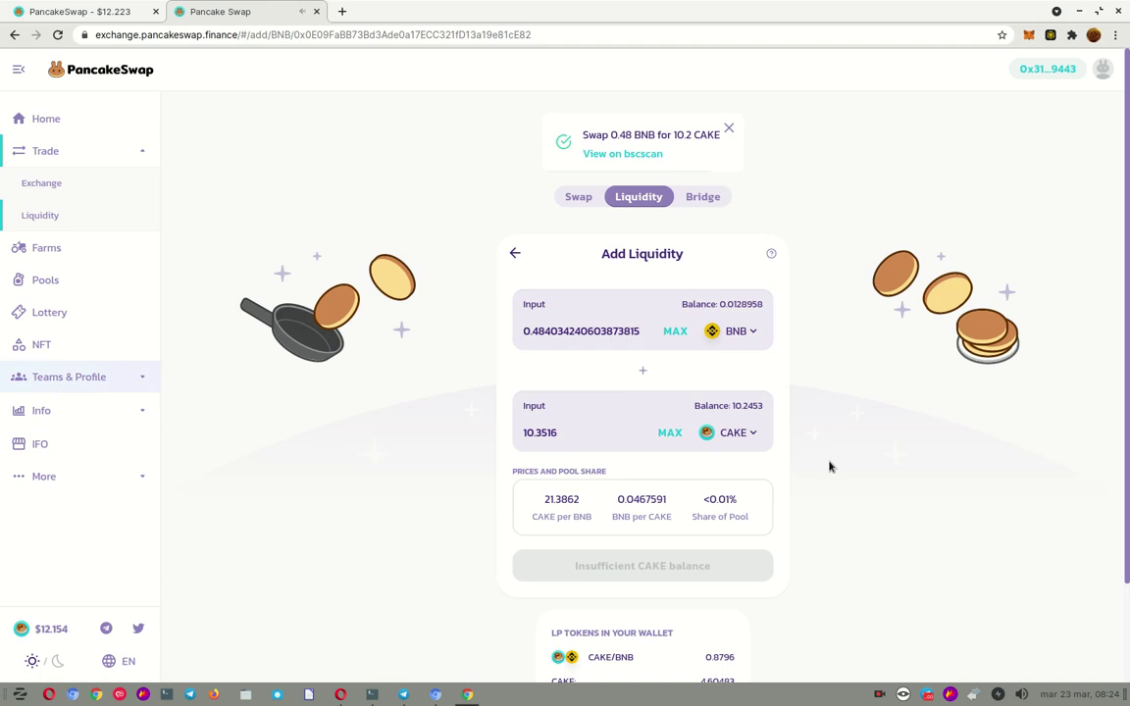
- Try the maximum BNB amount and the maximum CAKE amount for the liquidity pair
scroll(829, 467, down, 2)
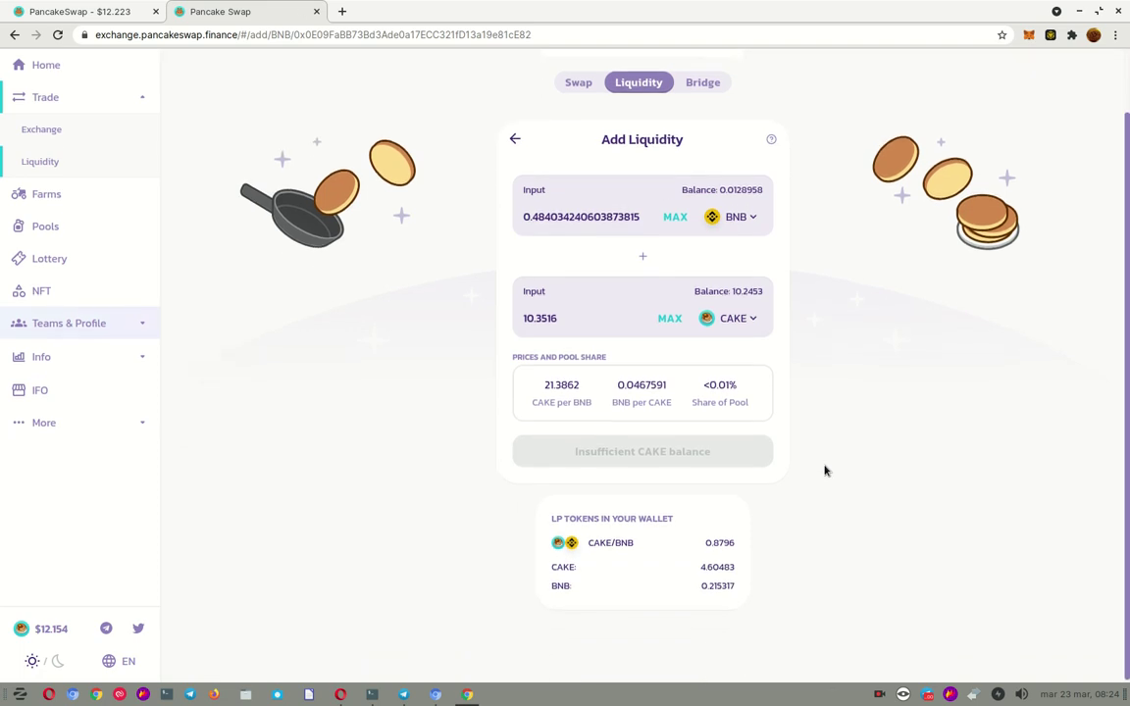
click(675, 218)
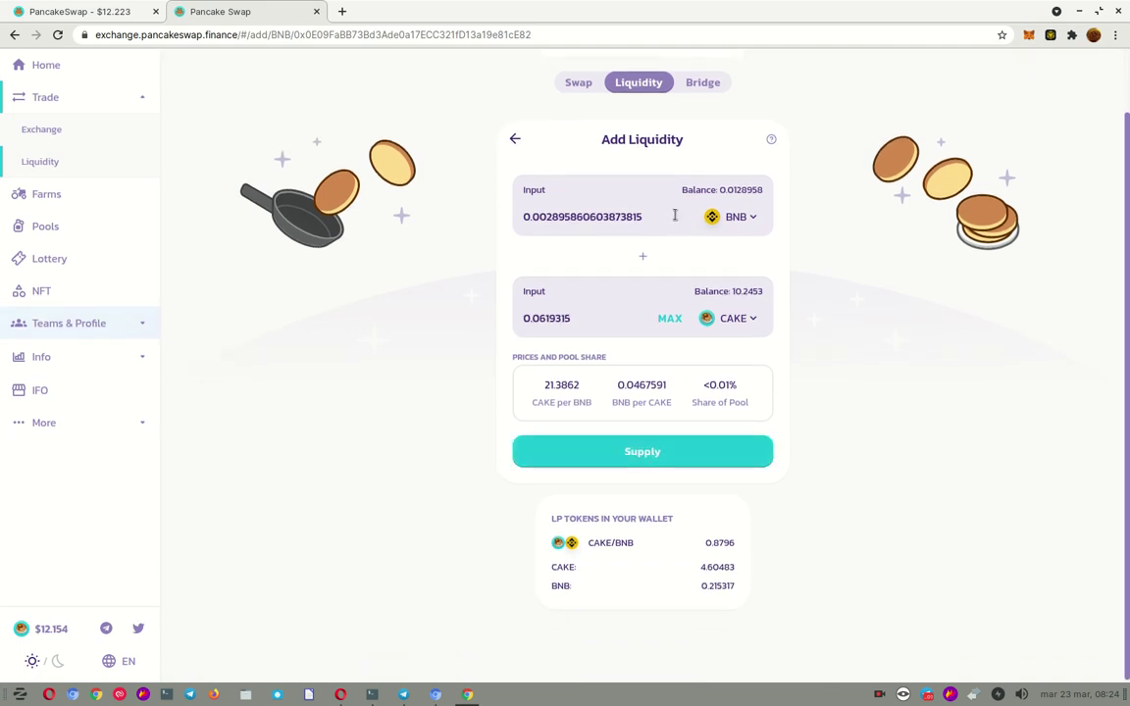
click(670, 318)
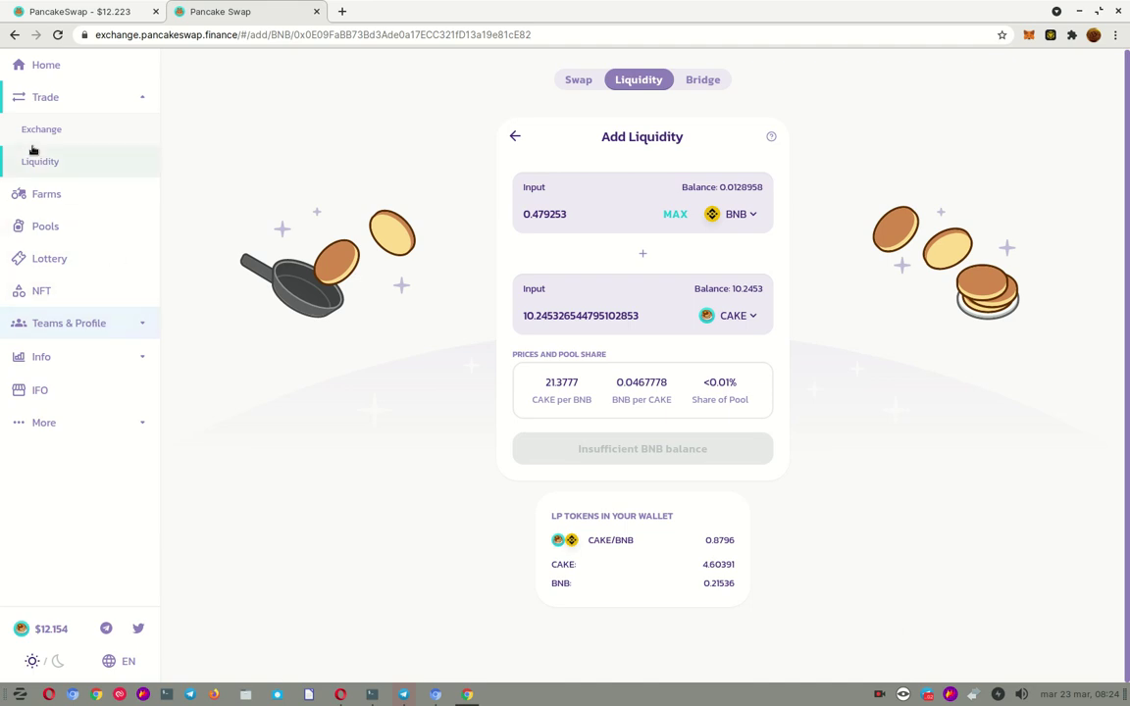
- Open the Farms page, expand the CAKE-BNB farm's details and connect the Binance Chain Wallet
click(44, 190)
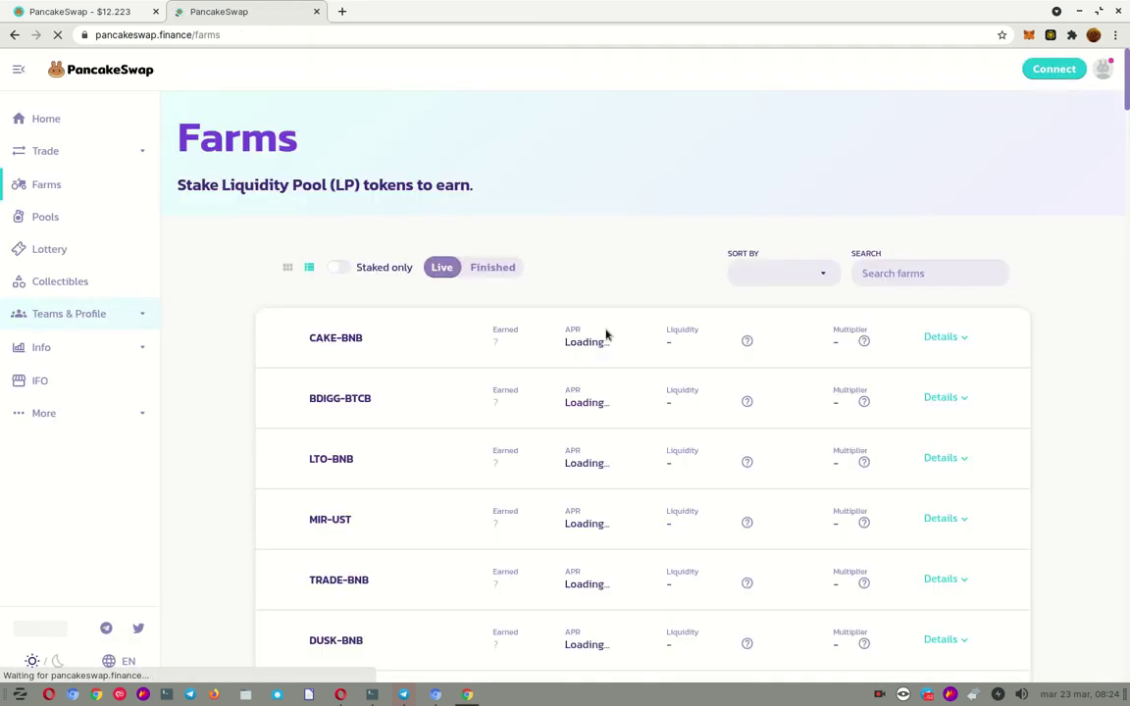
click(342, 343)
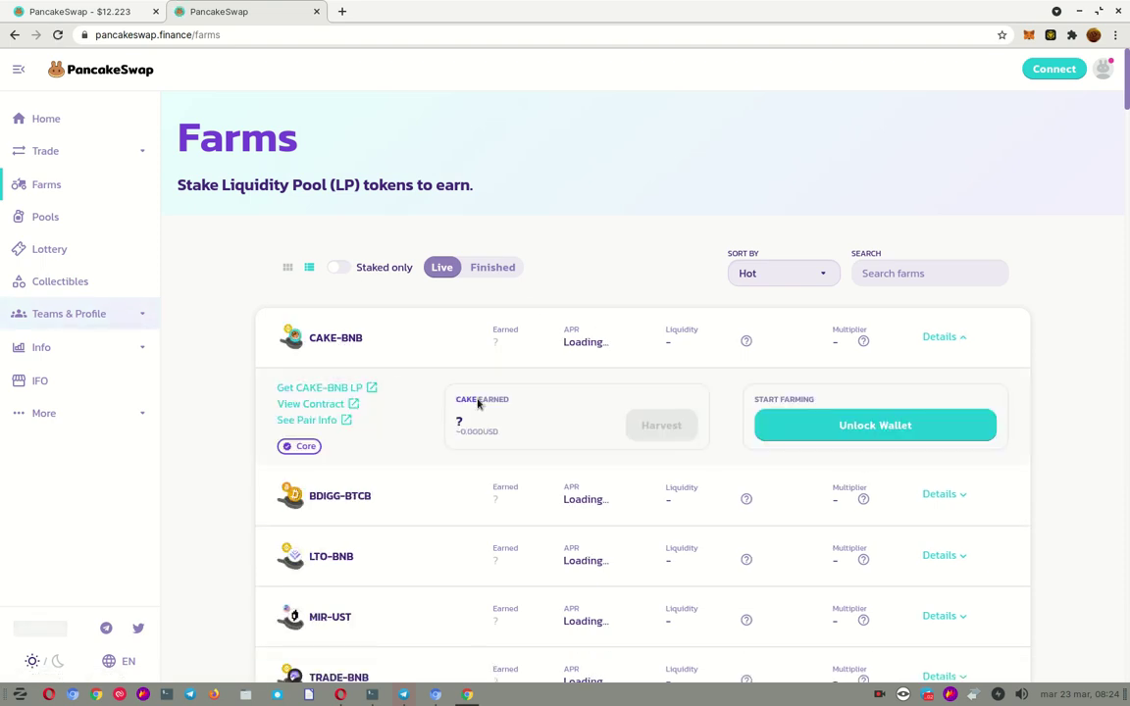
click(872, 429)
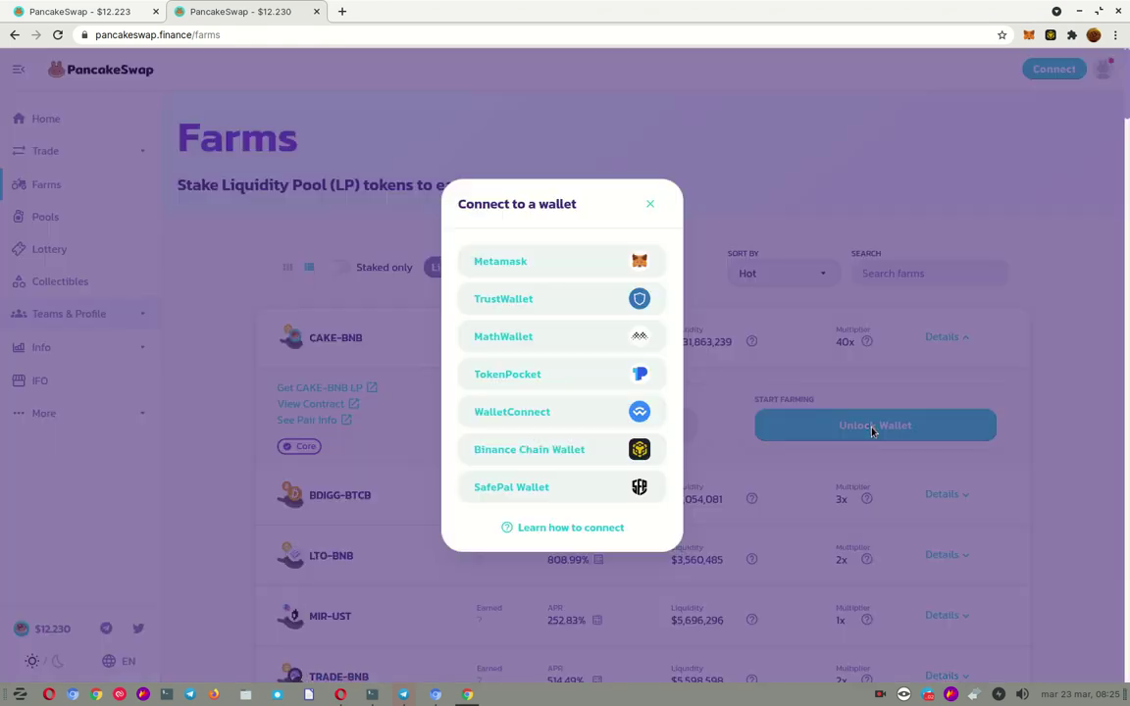
click(551, 450)
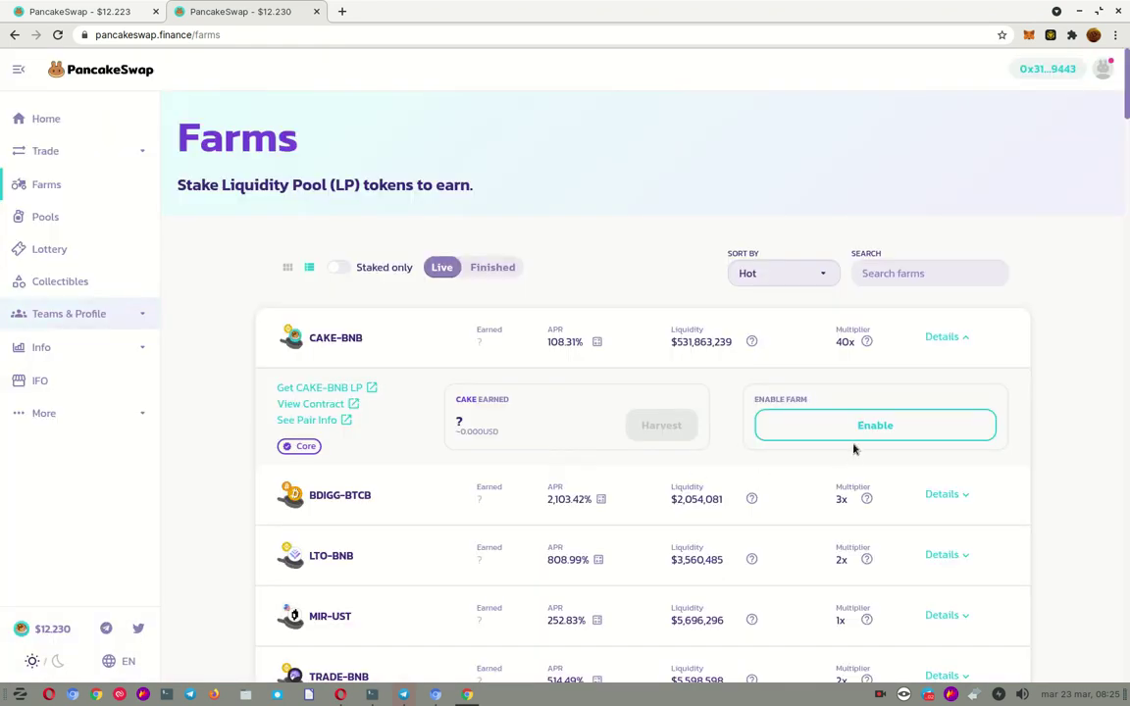
click(876, 432)
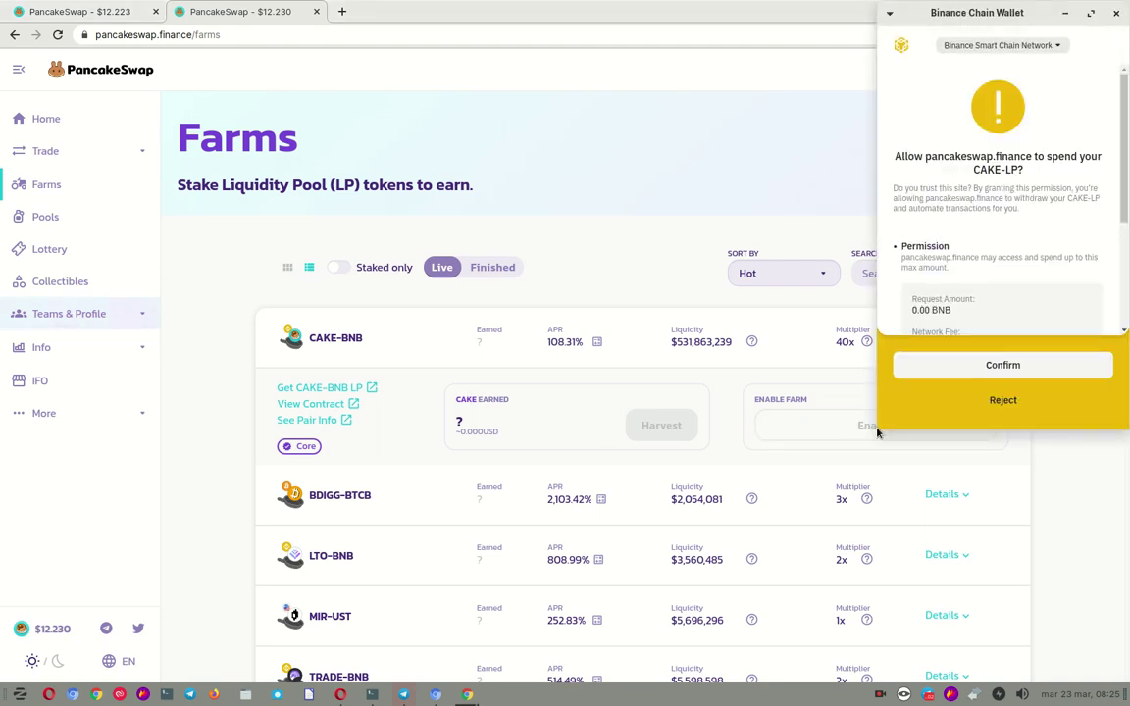
scroll(1058, 291, down, 3)
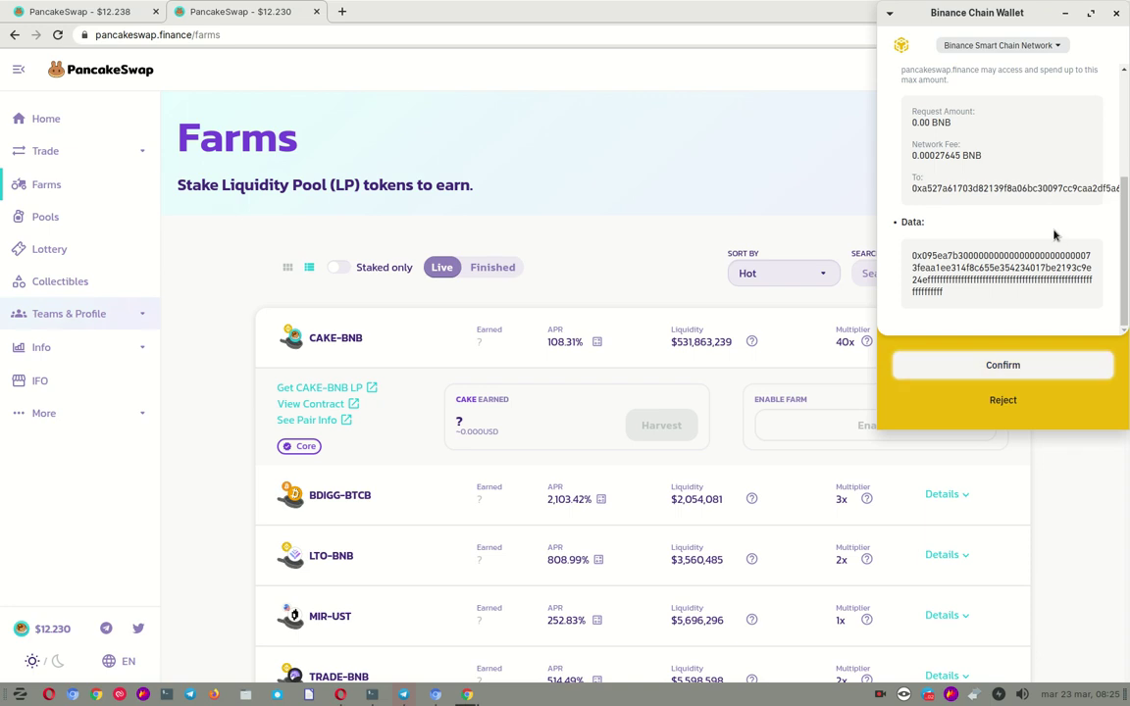
scroll(1042, 206, up, 4)
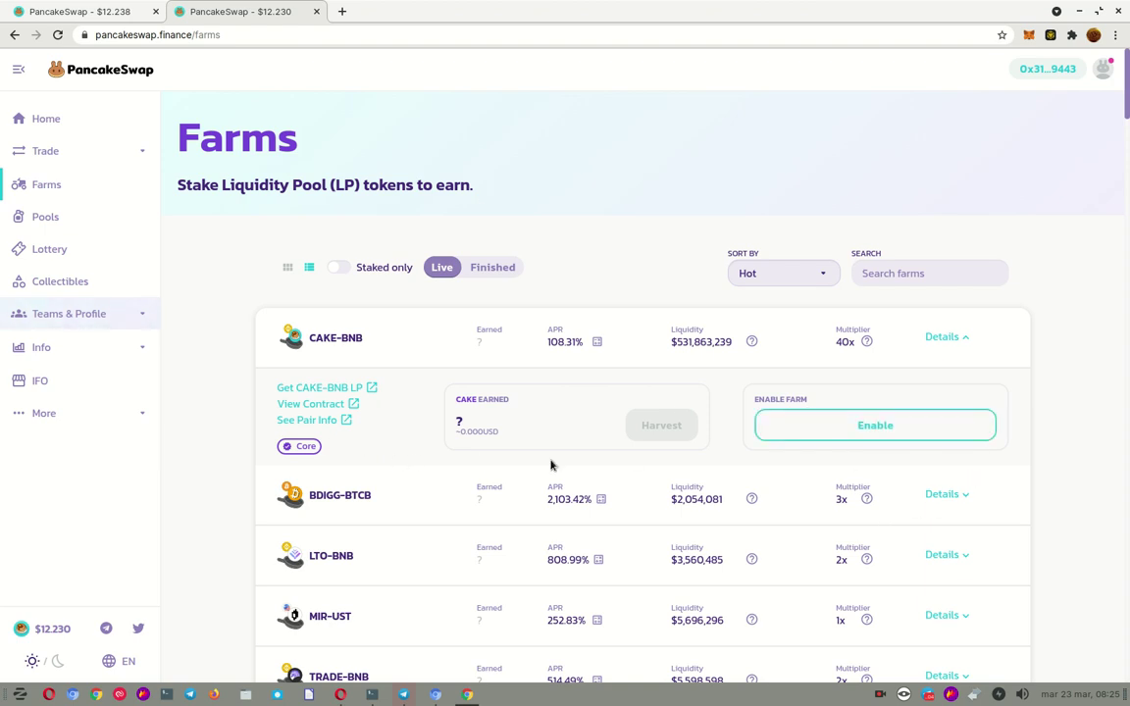
- Enable the CAKE-BNB farm and approve the CAKE-LP spending permission in the wallet
click(850, 427)
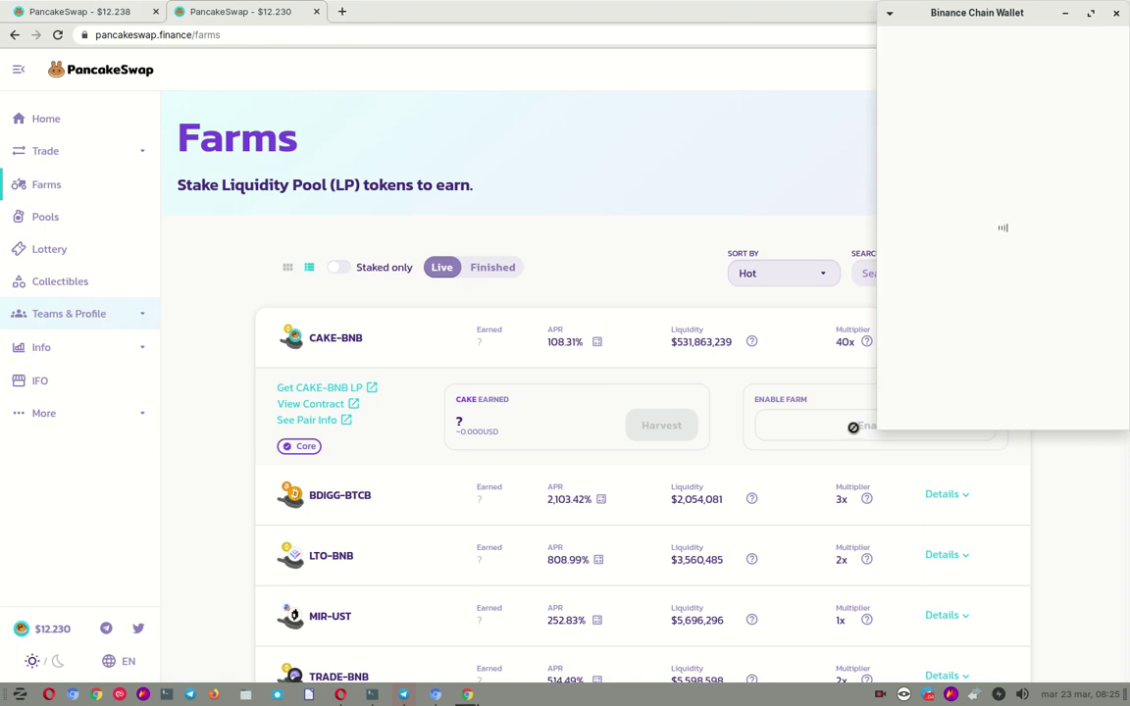
scroll(1051, 290, down, 4)
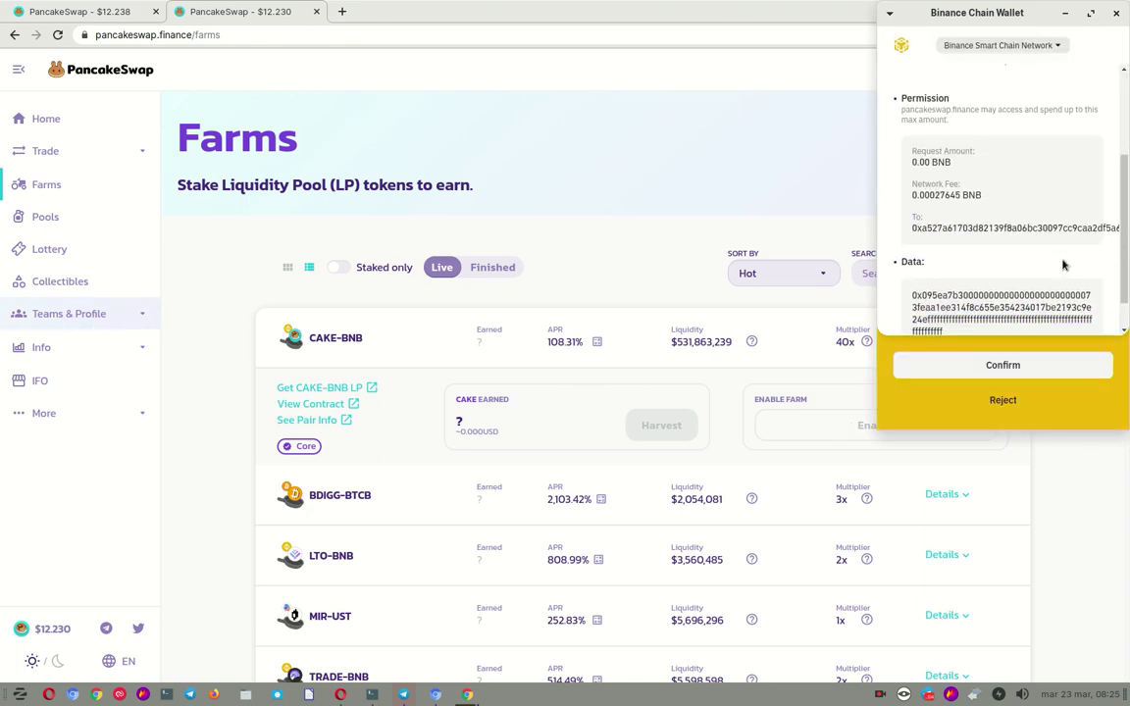
click(998, 370)
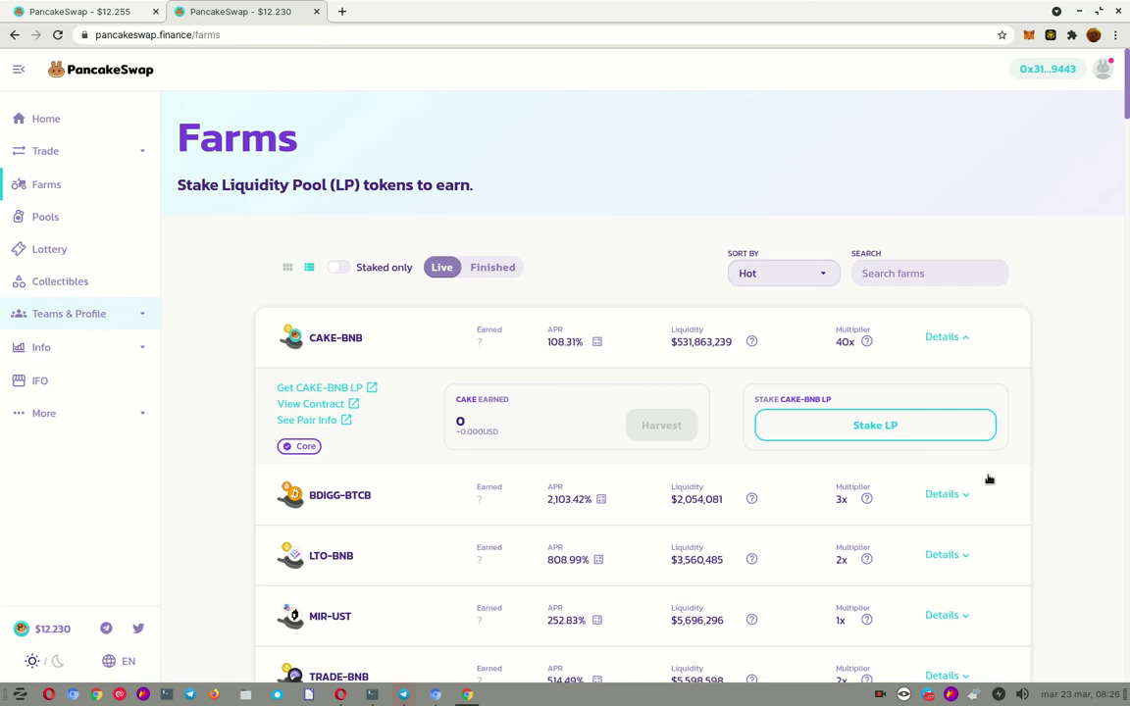
- Stake the maximum amount of CAKE-BNB LP tokens in the farm and confirm the transaction in the wallet
click(893, 427)
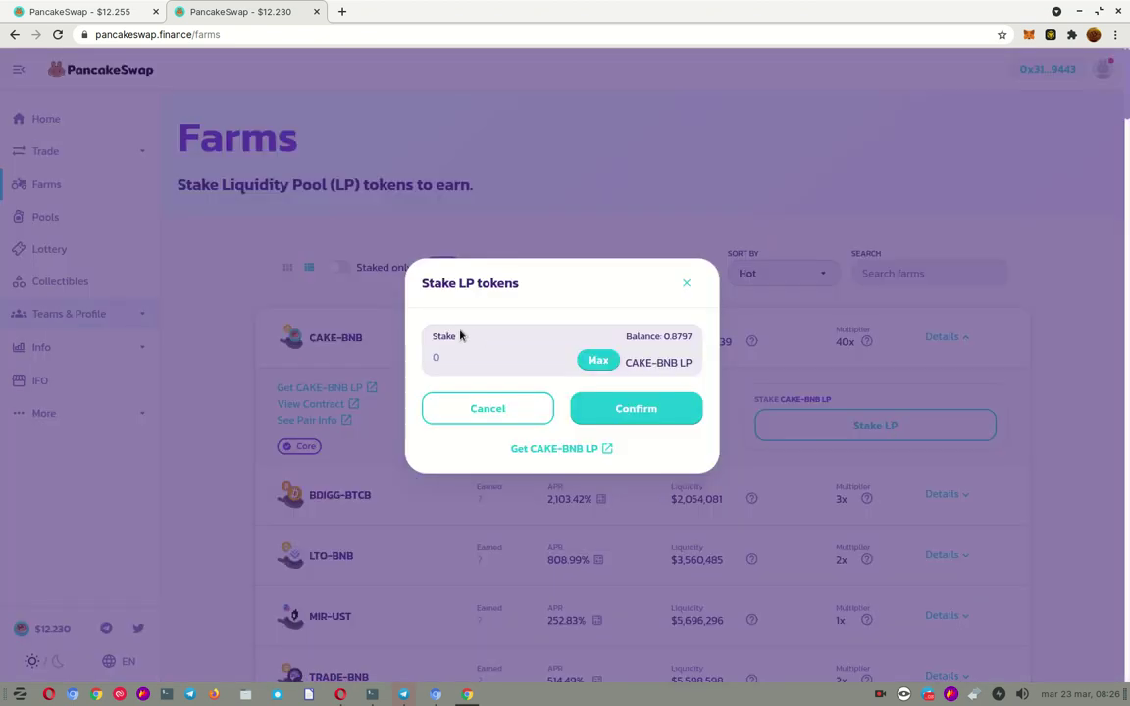
click(600, 361)
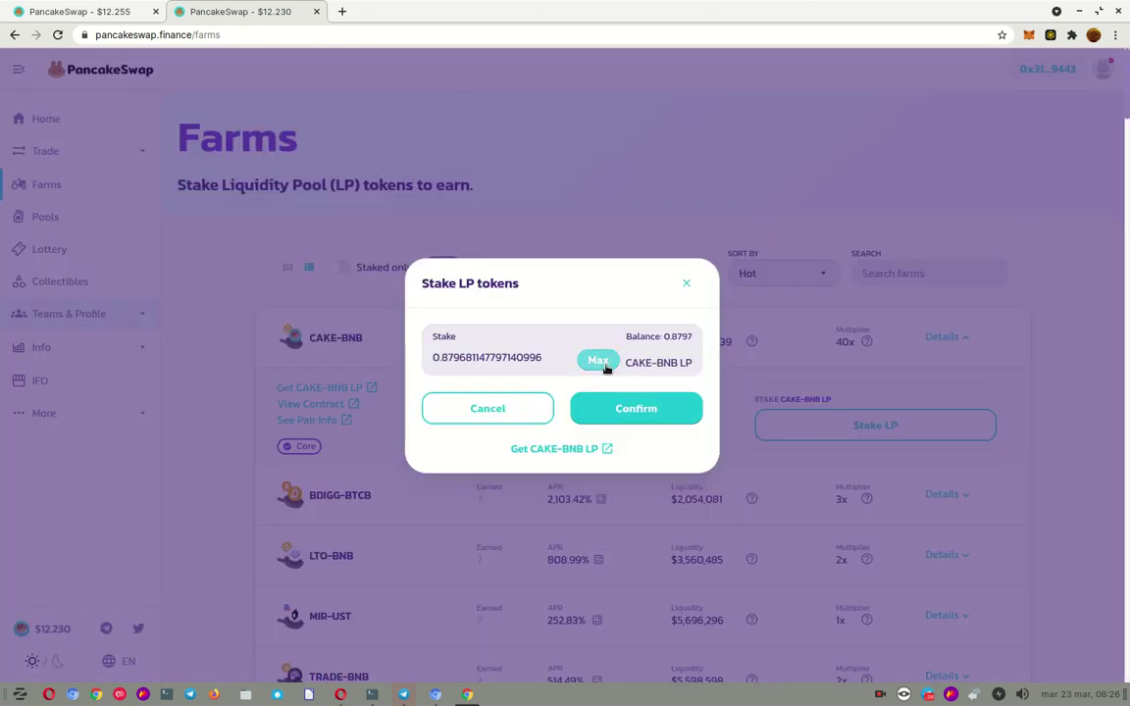
click(636, 408)
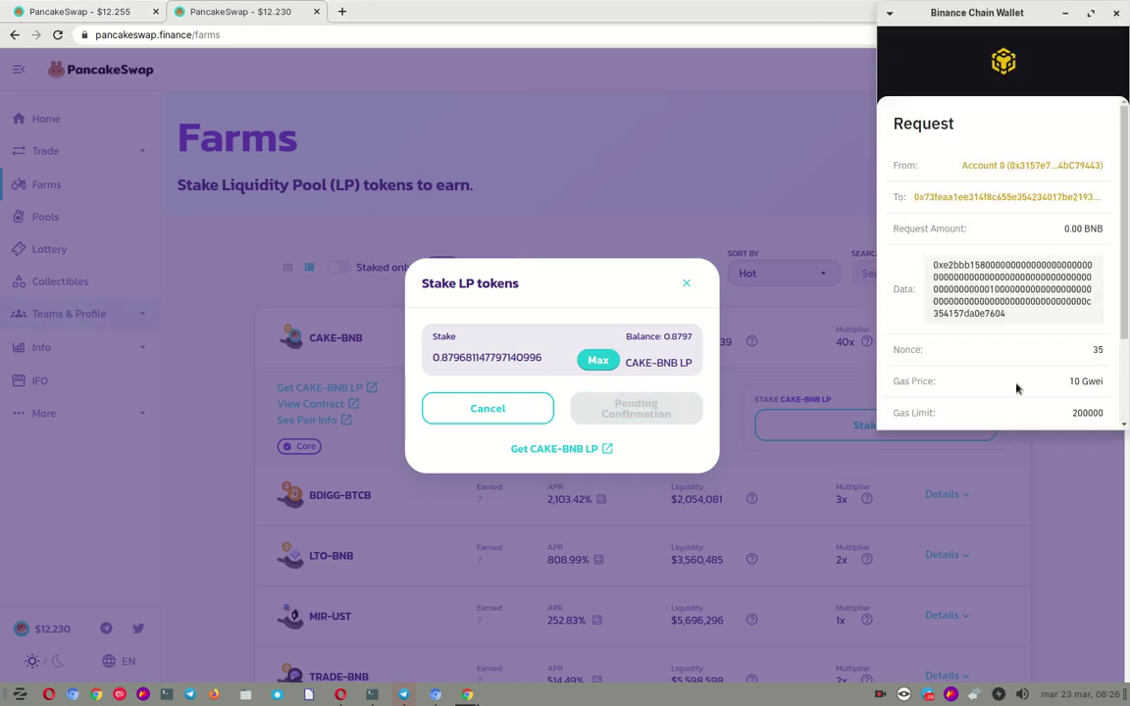
scroll(1050, 348, down, 3)
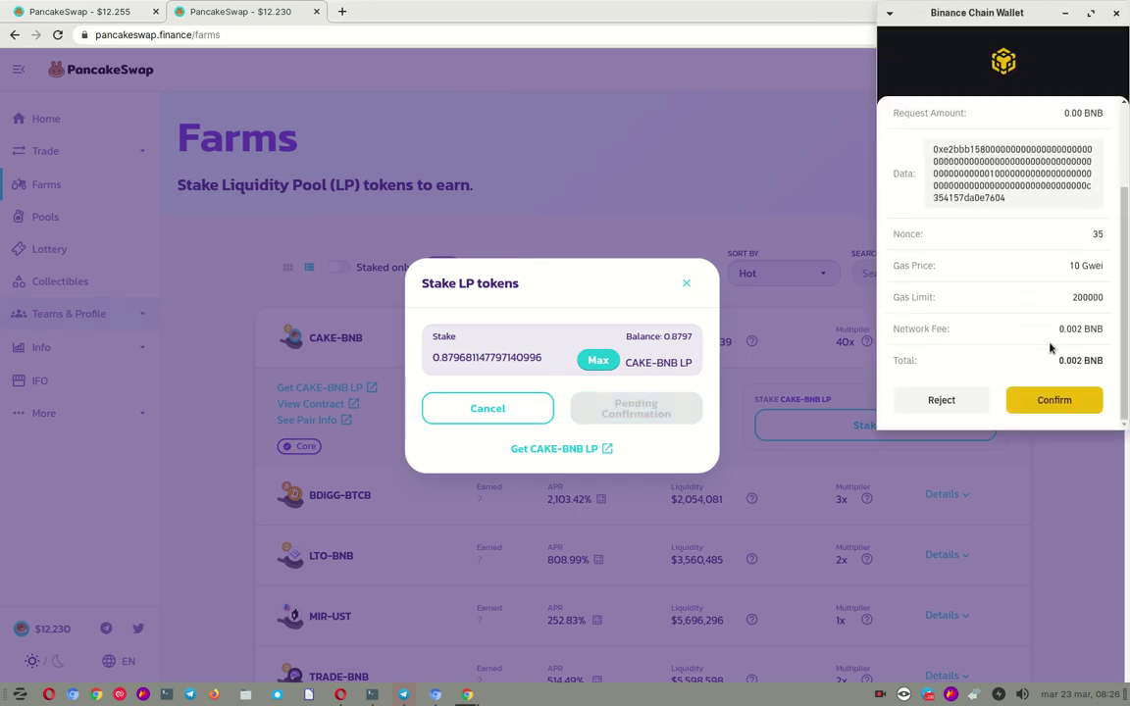
click(1055, 400)
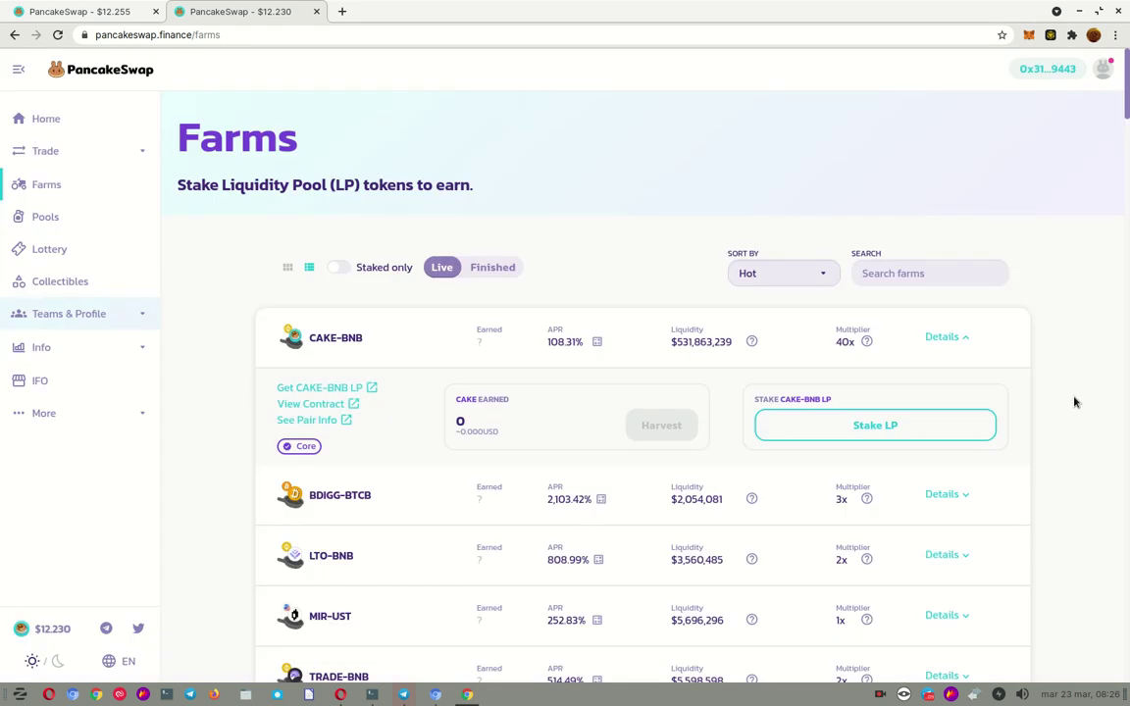
- Retry staking the full CAKE-BNB LP balance in the CAKE-BNB farm and approve the request in the Binance Chain Wallet
click(861, 427)
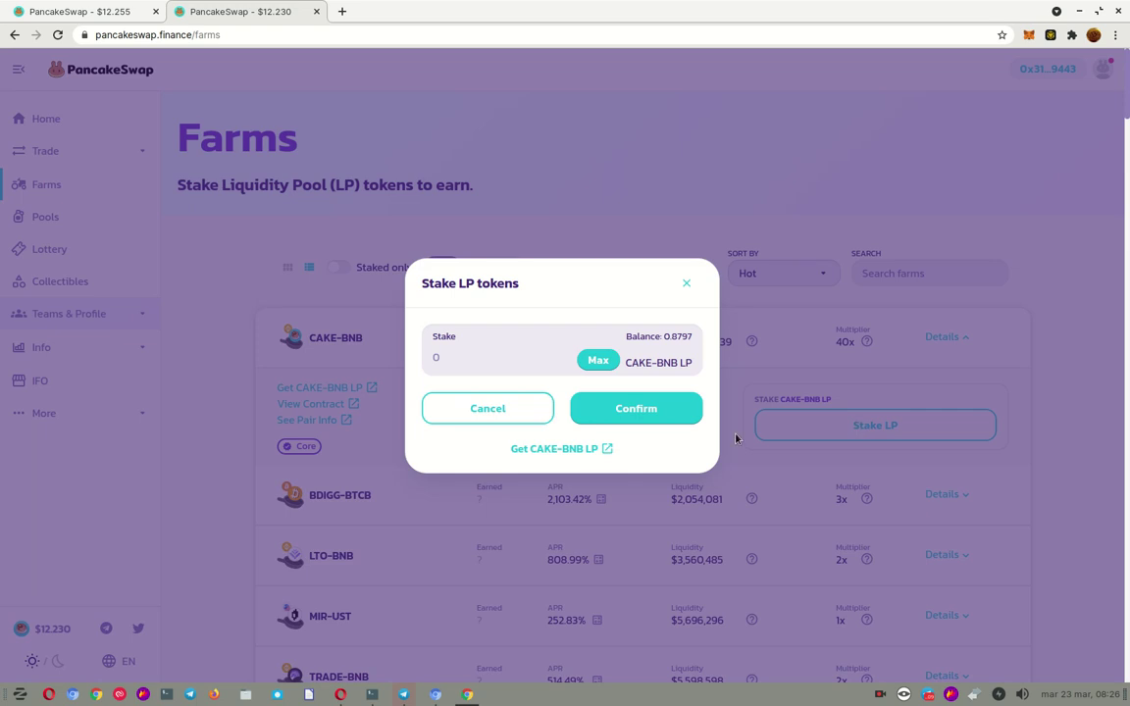
click(597, 360)
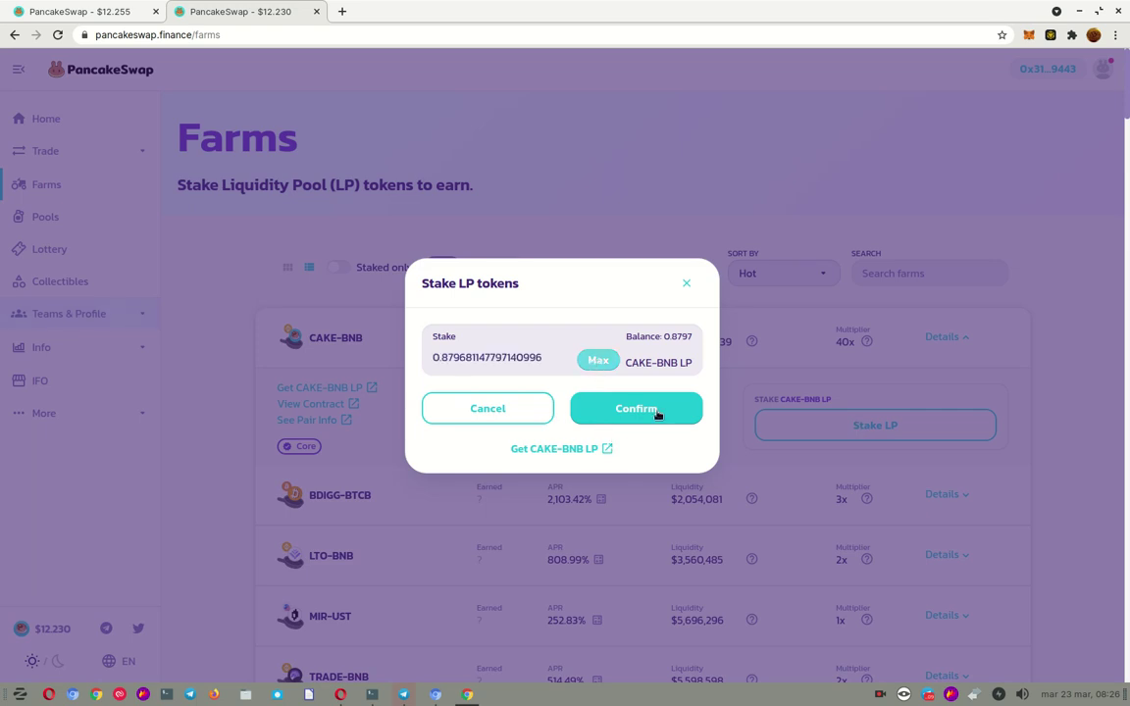
click(657, 411)
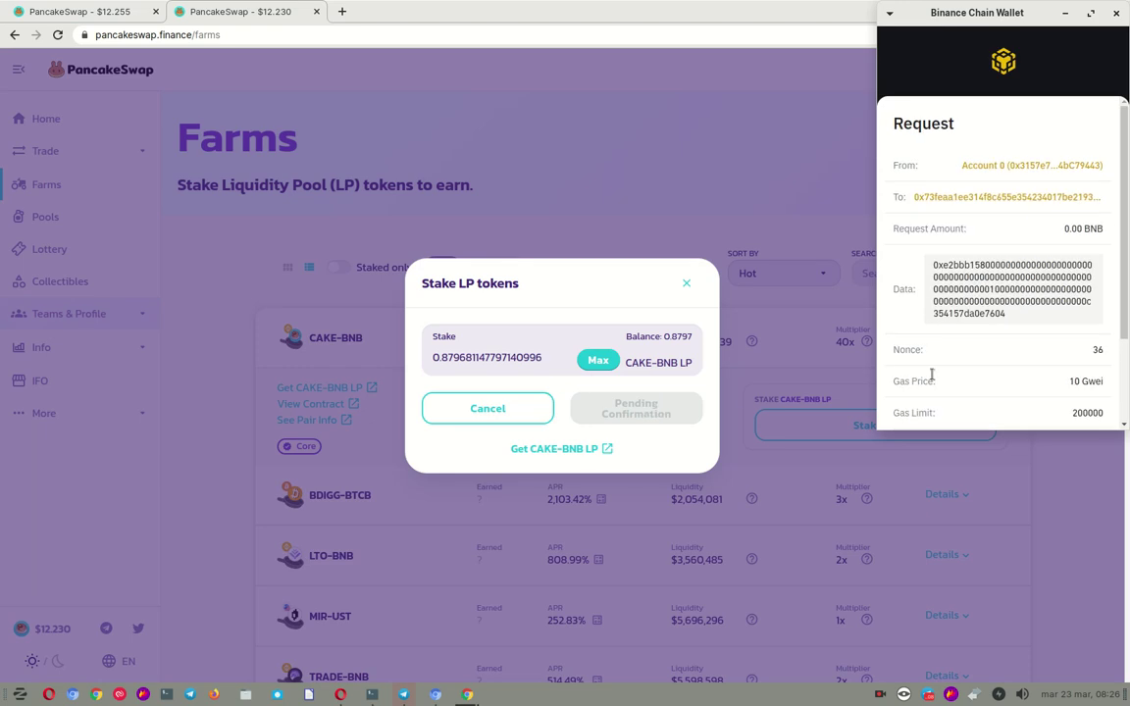
scroll(1064, 294, down, 3)
click(1056, 401)
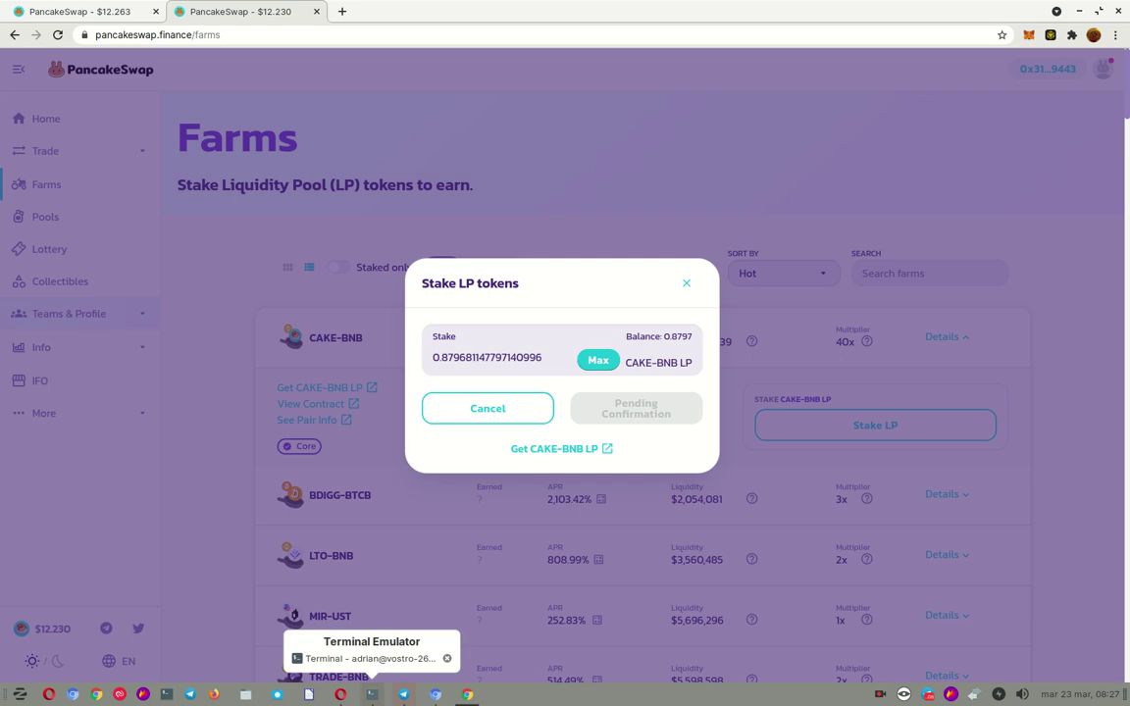
- Switch to the terminal to check system load and running processes in htop, and return to the PancakeSwap Farms page
click(372, 694)
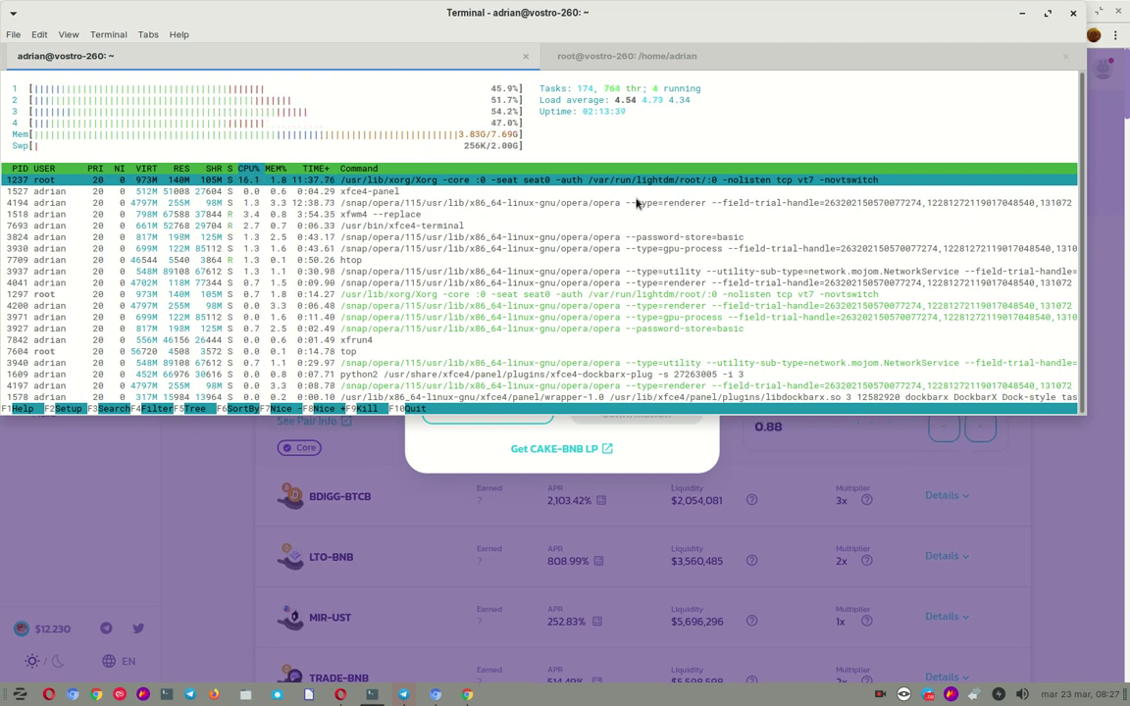
key(alt+Tab)
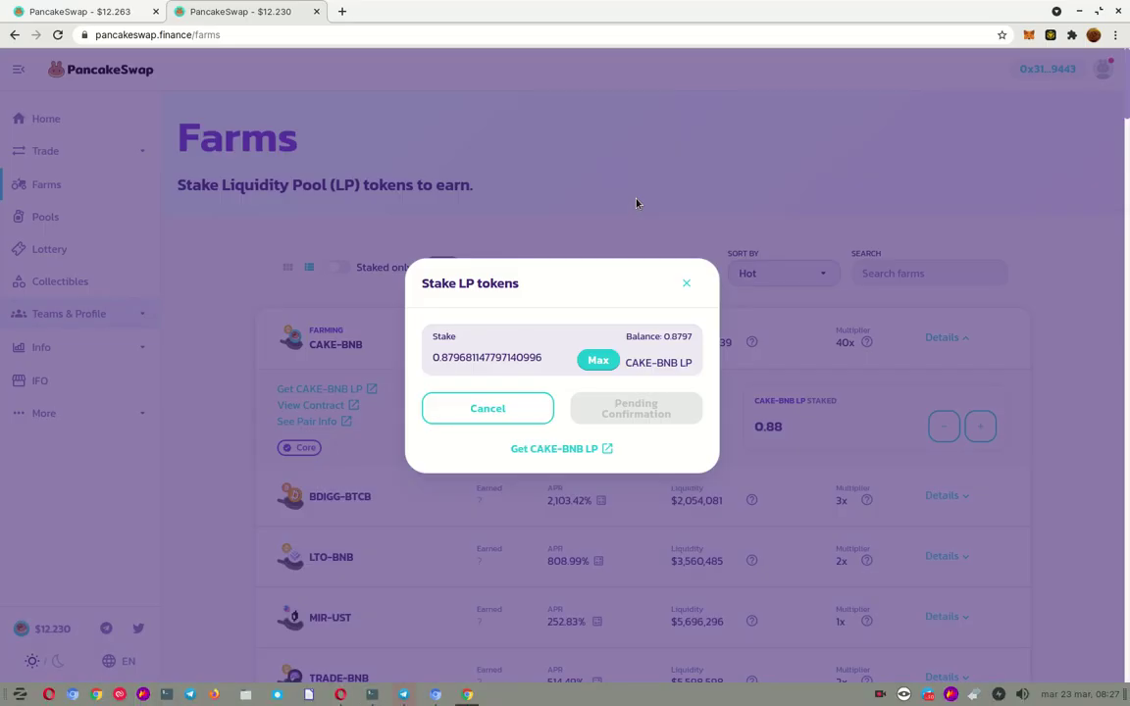